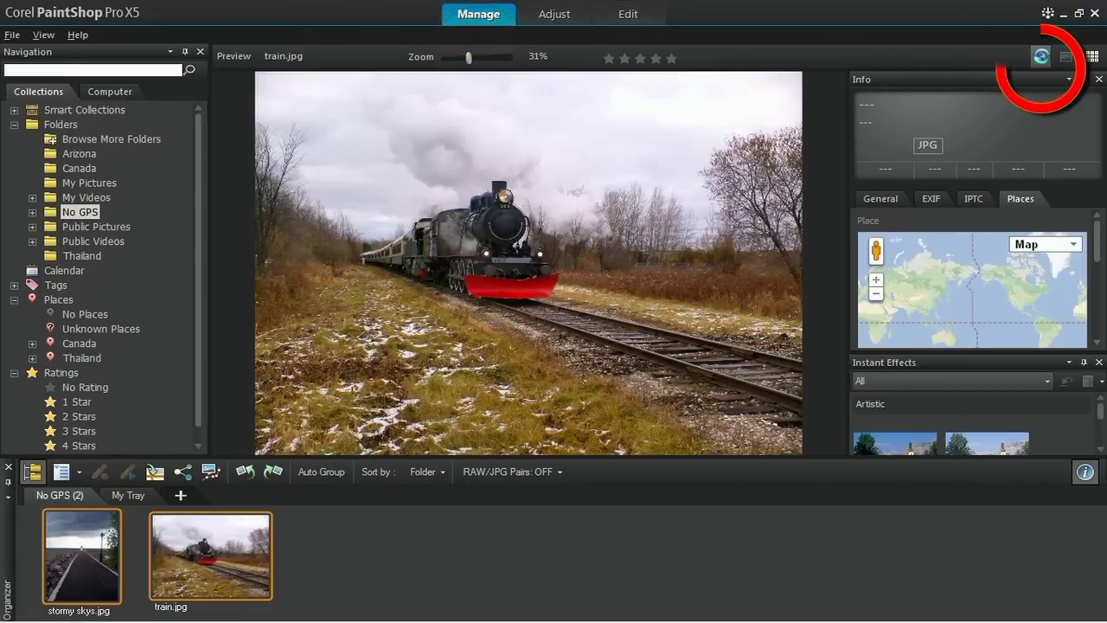
Step: Replace the No GPS photo preview with the Google map in Map Mode
click(1041, 57)
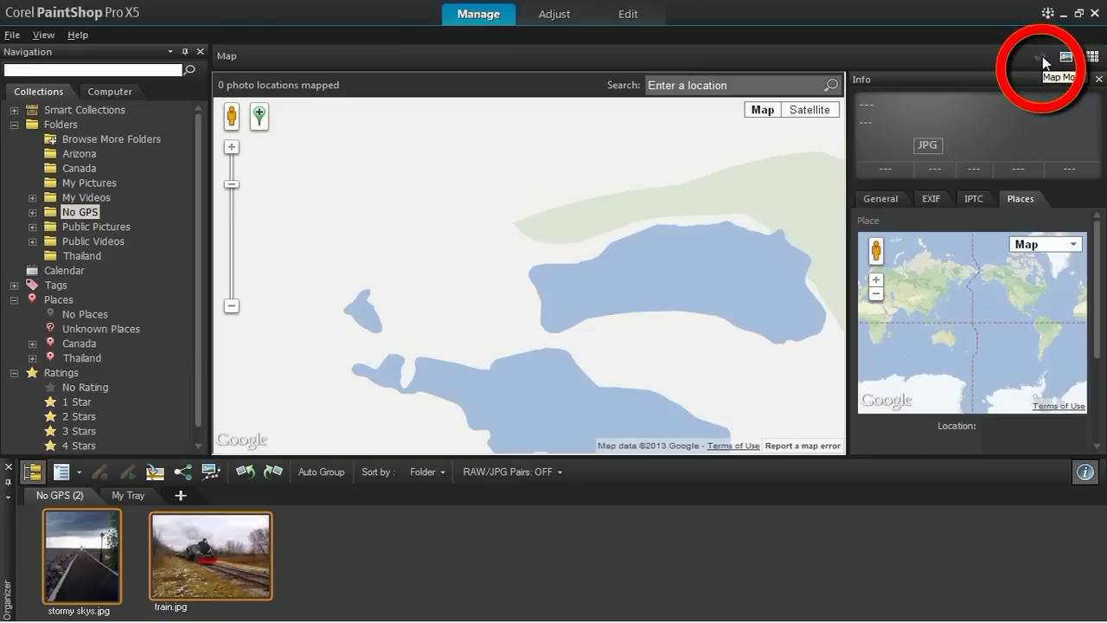
Step: Search the map for Ontario, Canada and add stormy skys.jpg and train.jpg there
click(779, 85)
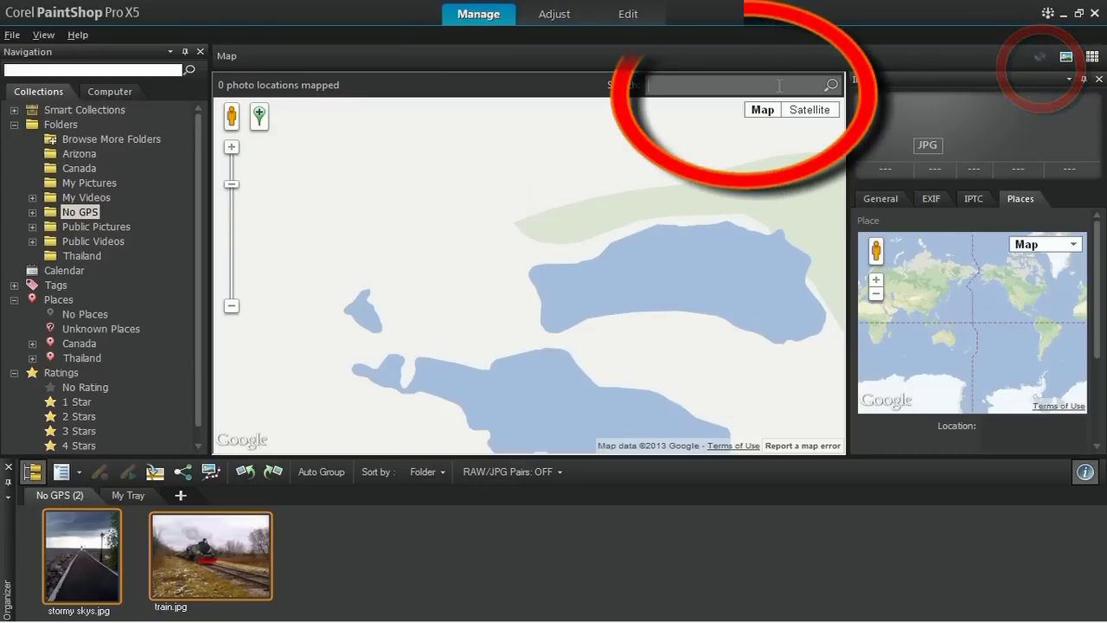
text(Ontario)
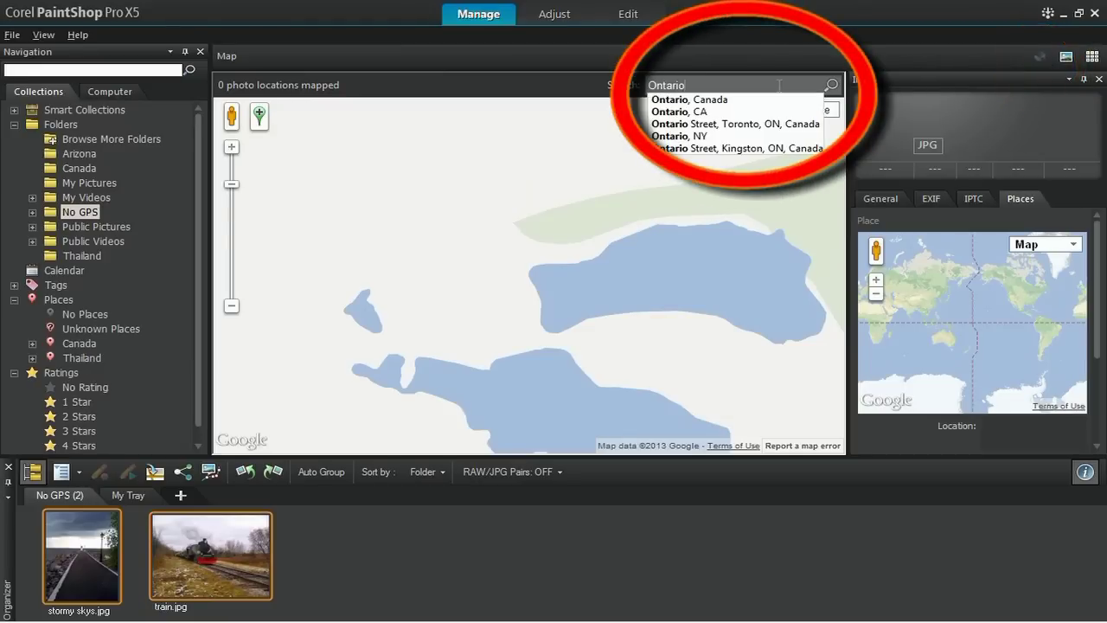
key(Down)
key(Return)
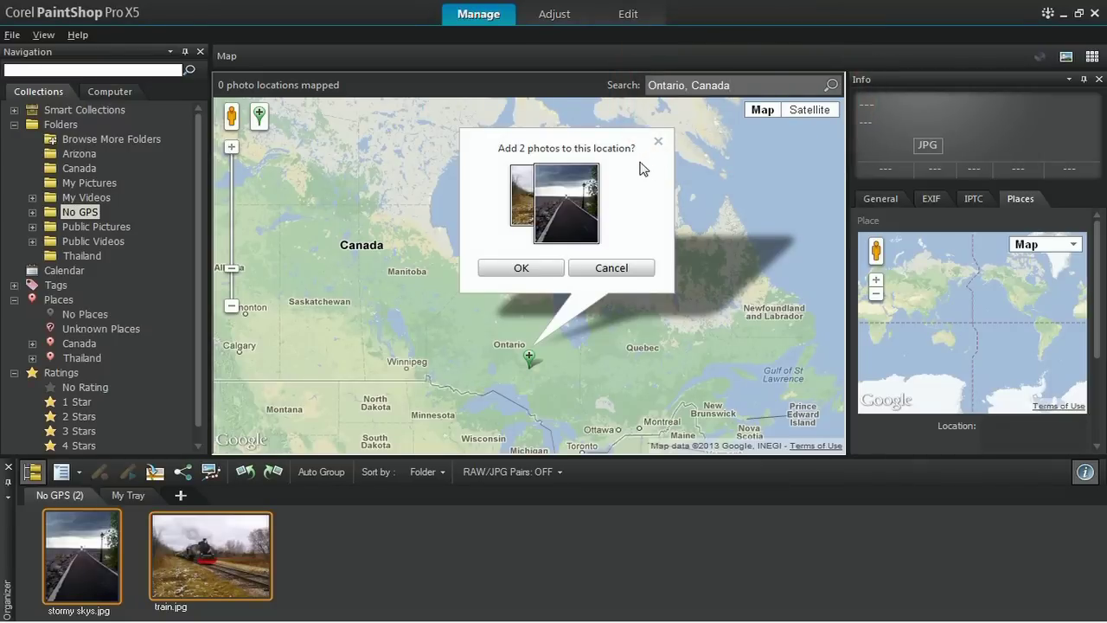
click(510, 265)
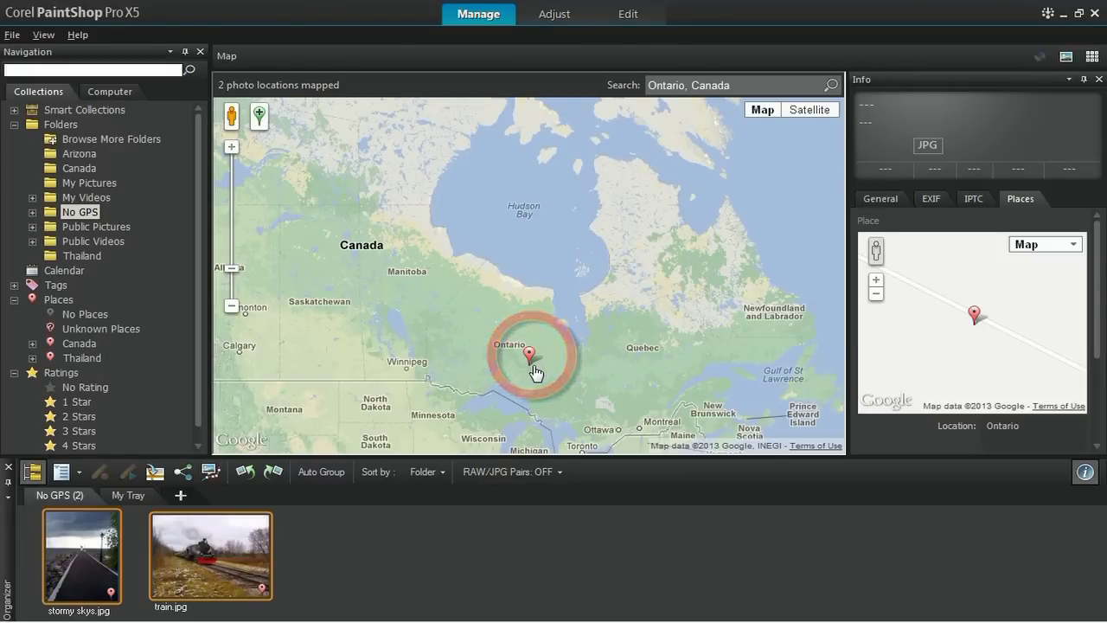
Step: Zoom the map in two levels and pan south to the Ontario pin above Lake Superior
scroll(519, 294, up, 2)
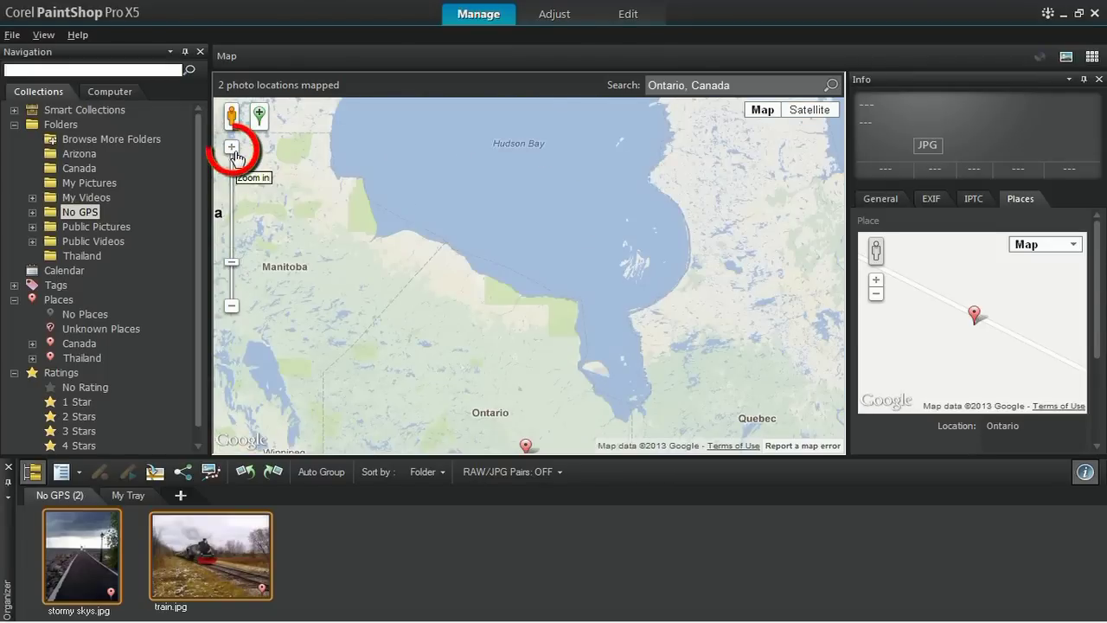
scroll(551, 378, up, 2)
drag(551, 378, 603, 200)
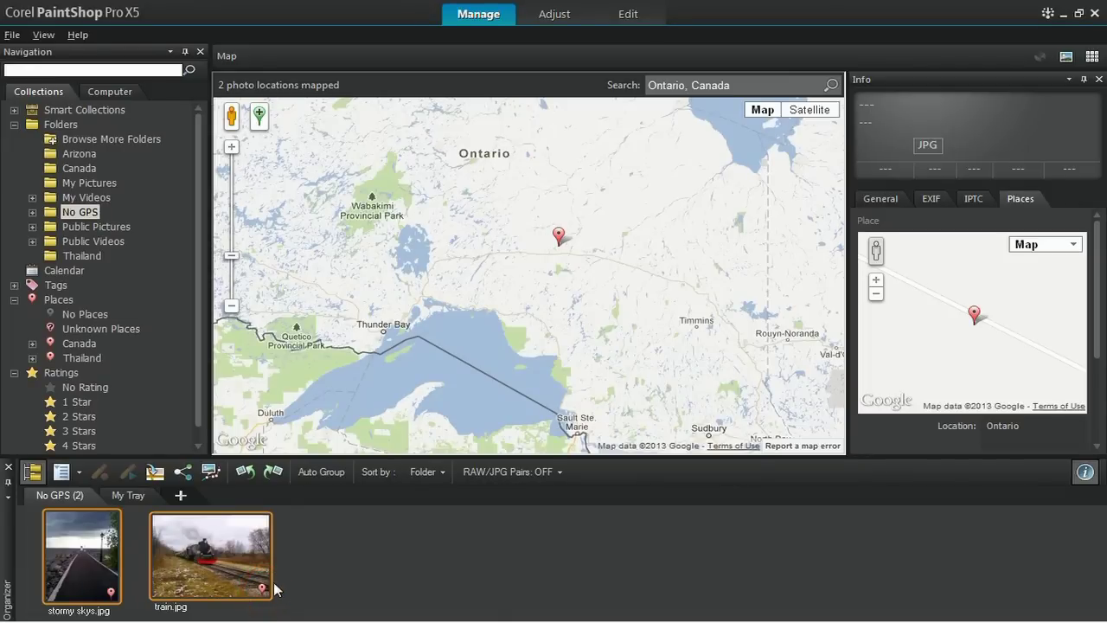
click(78, 171)
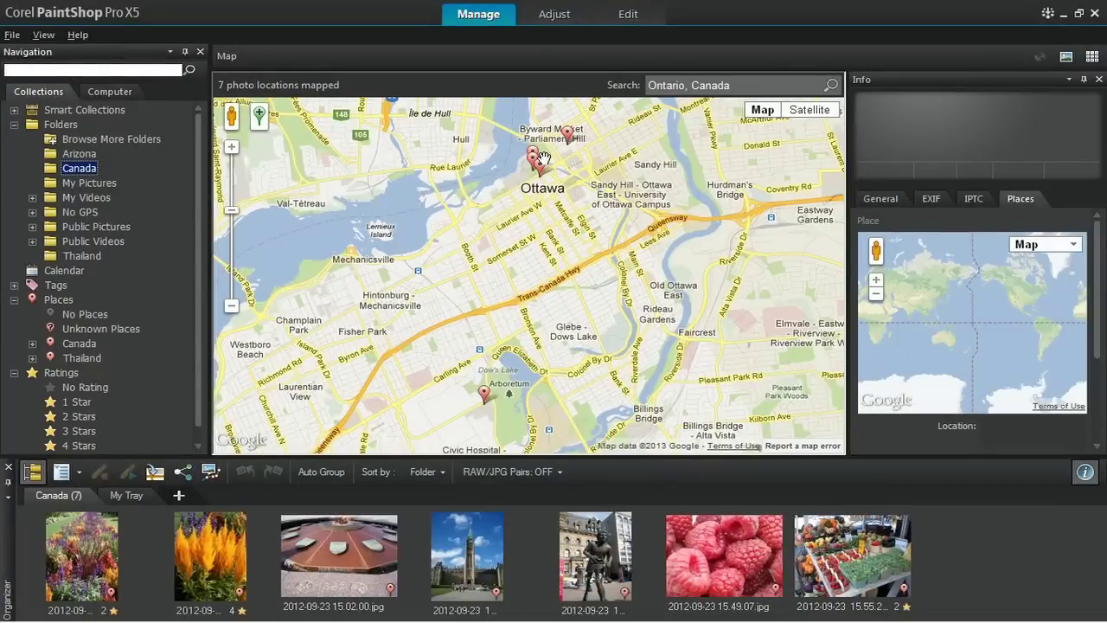
Step: Zoom in on central Ottawa's Parliament Hill pins and select the Parliament photo
click(230, 147)
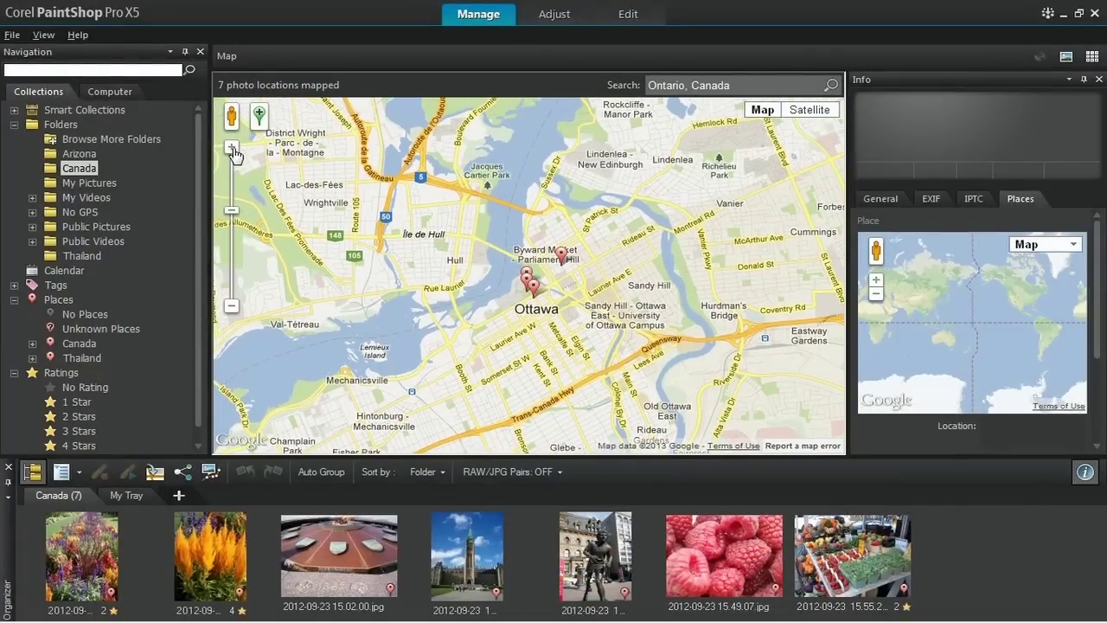
click(231, 147)
drag(684, 302, 611, 227)
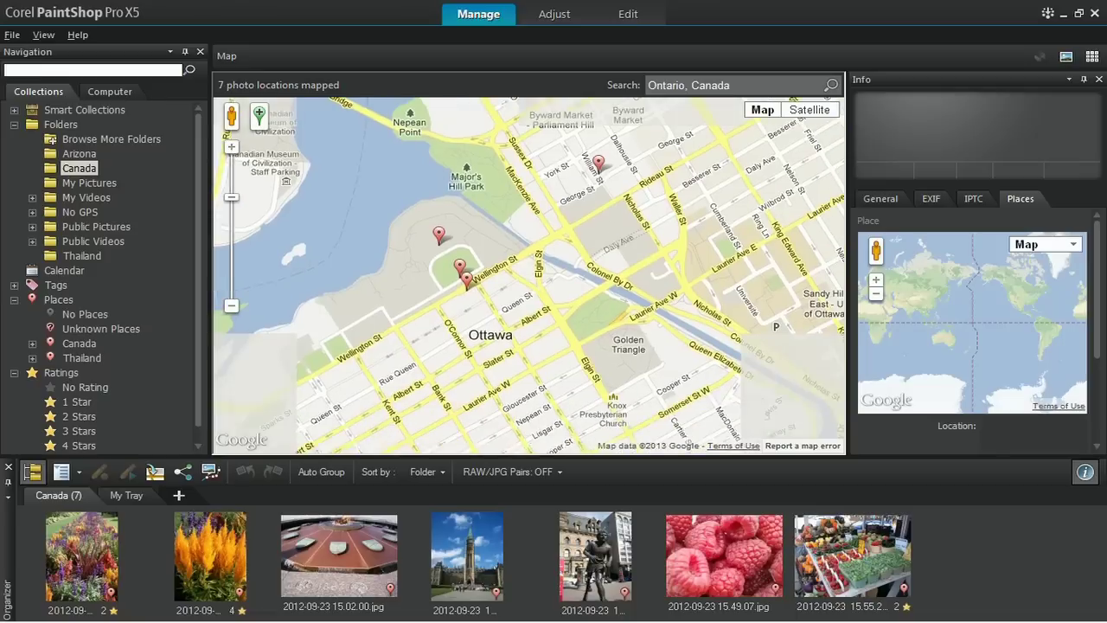
click(484, 551)
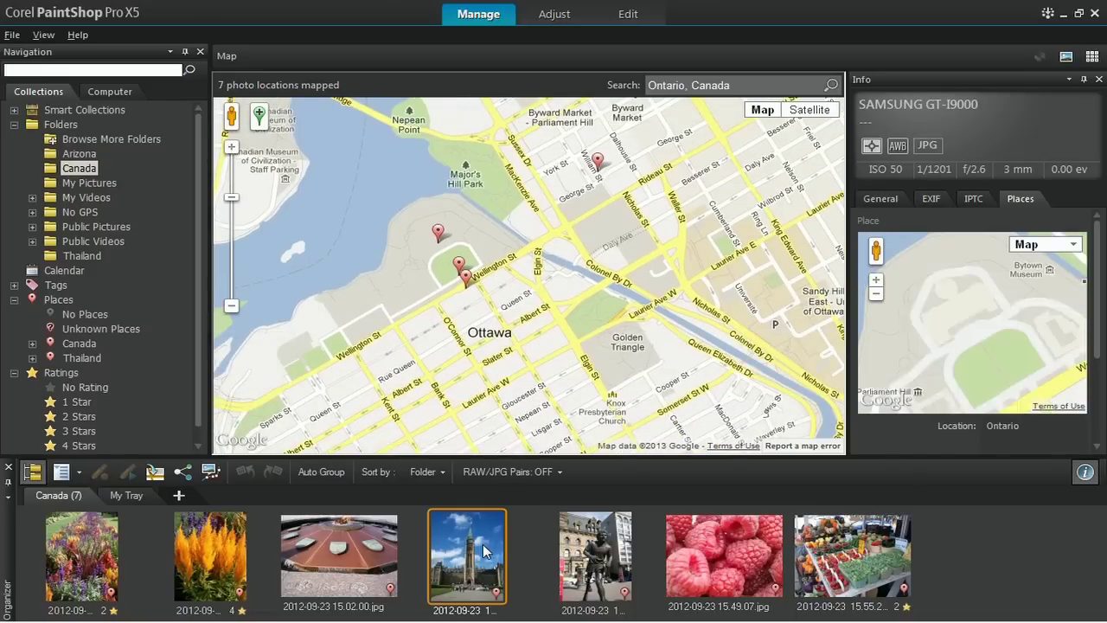
Step: Show 45° satellite imagery, rotate a full turn, and centre on the Peace Tower
click(802, 116)
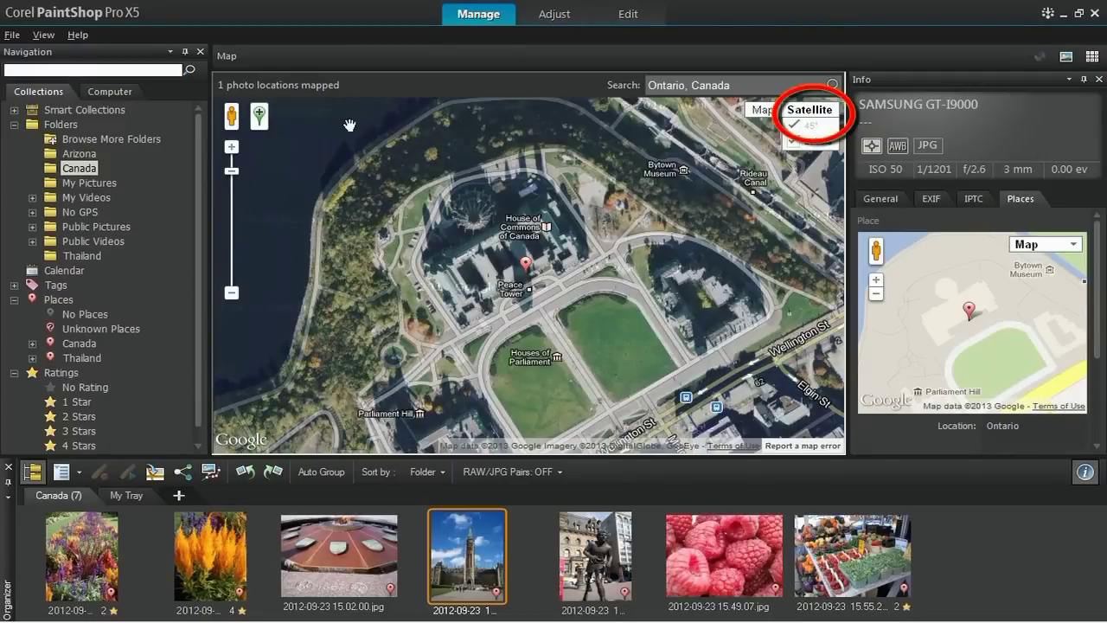
click(233, 153)
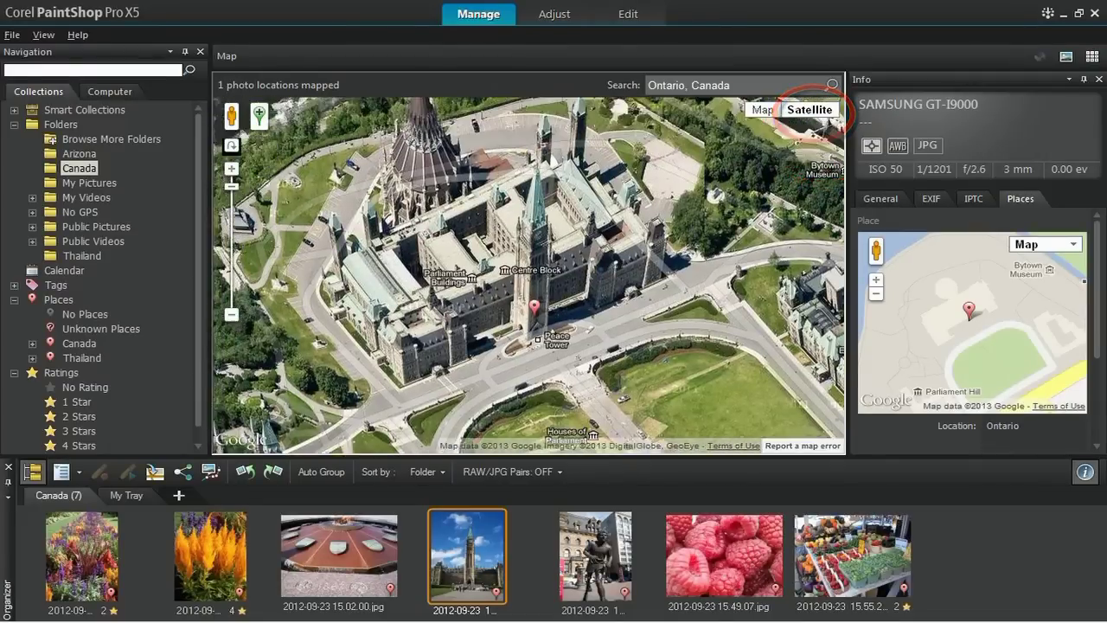
click(231, 145)
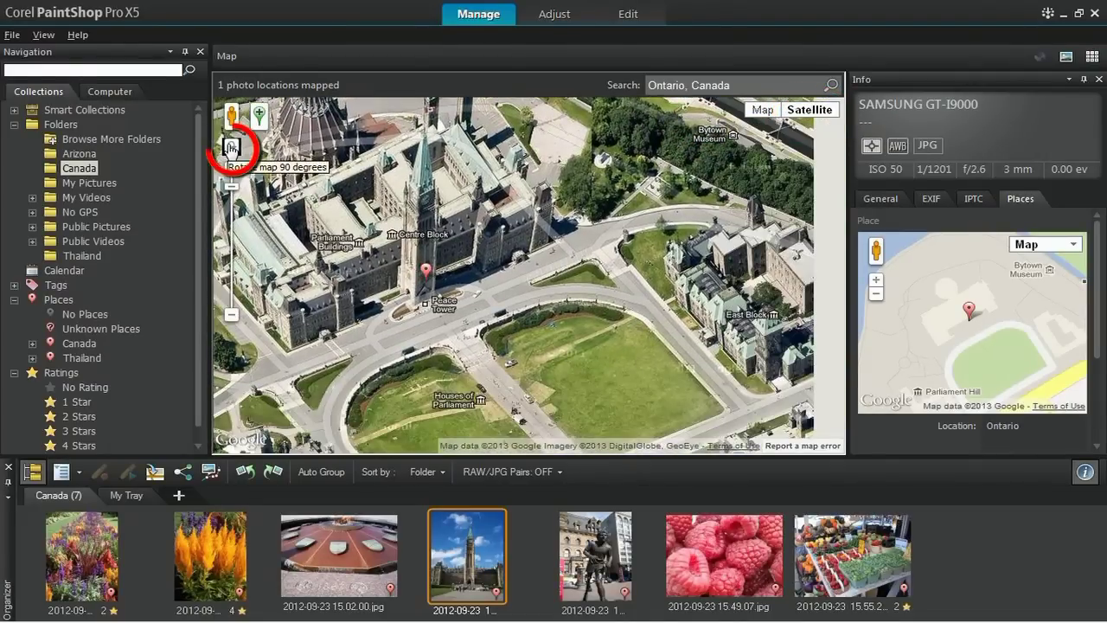
click(231, 145)
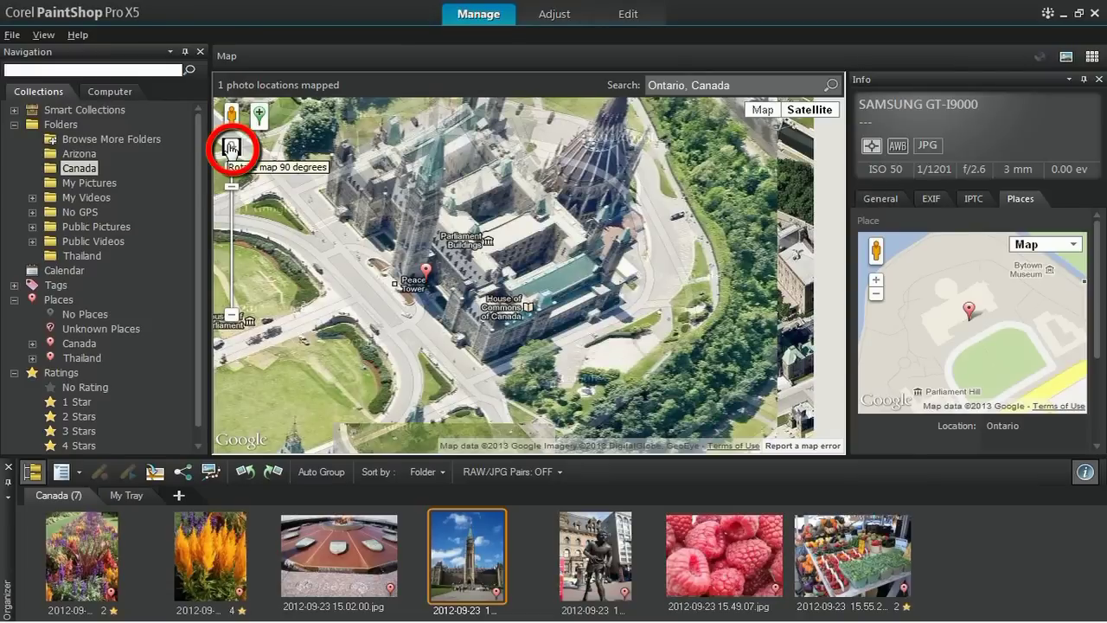
click(231, 145)
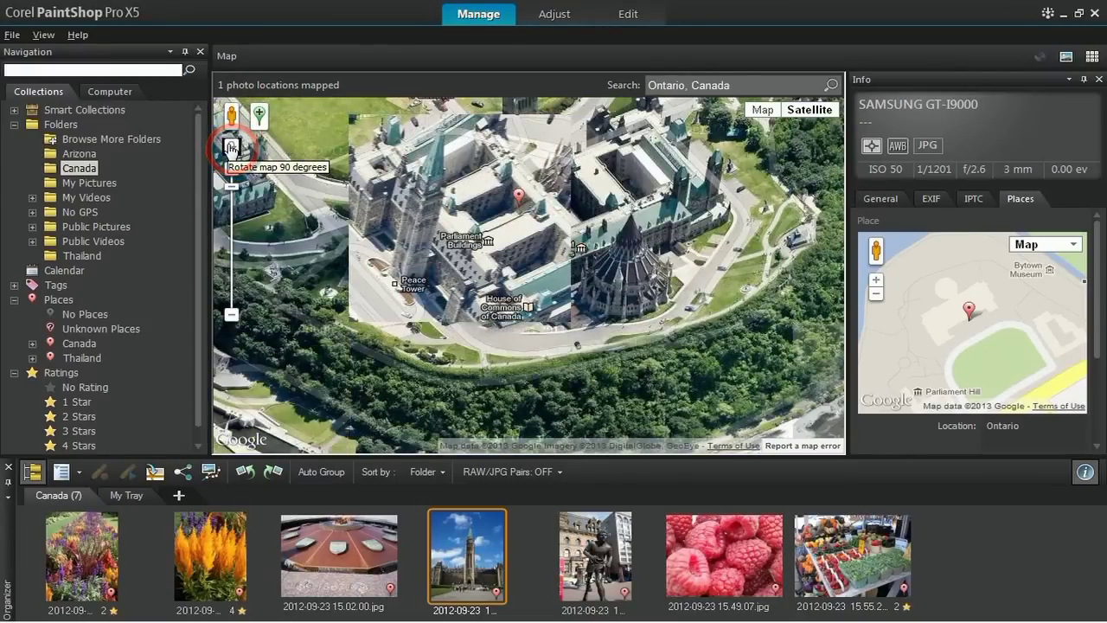
click(231, 145)
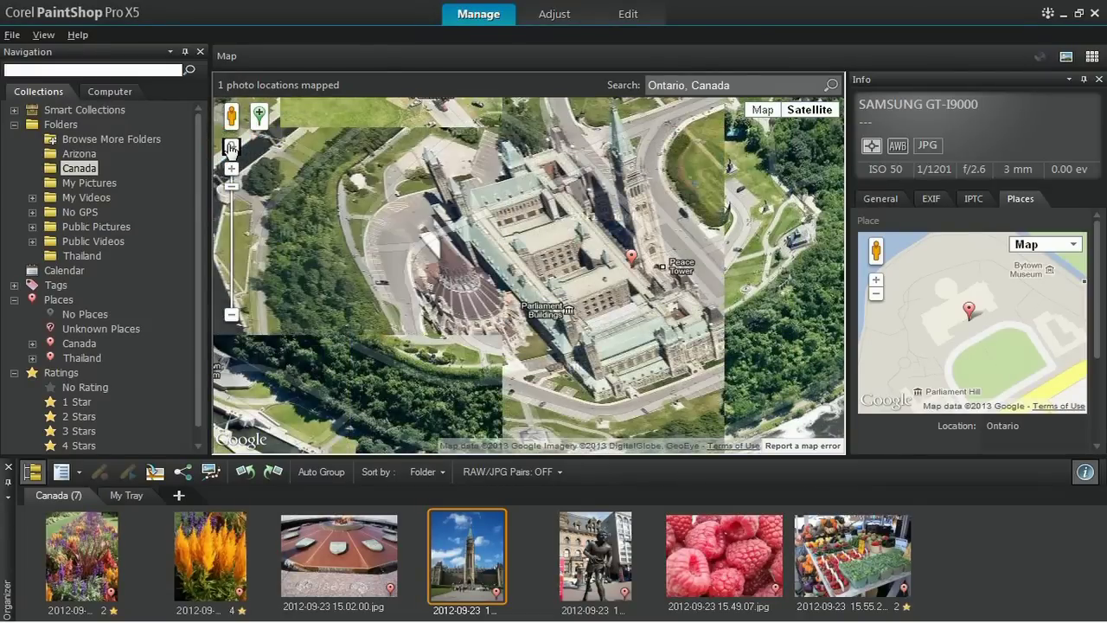
click(231, 146)
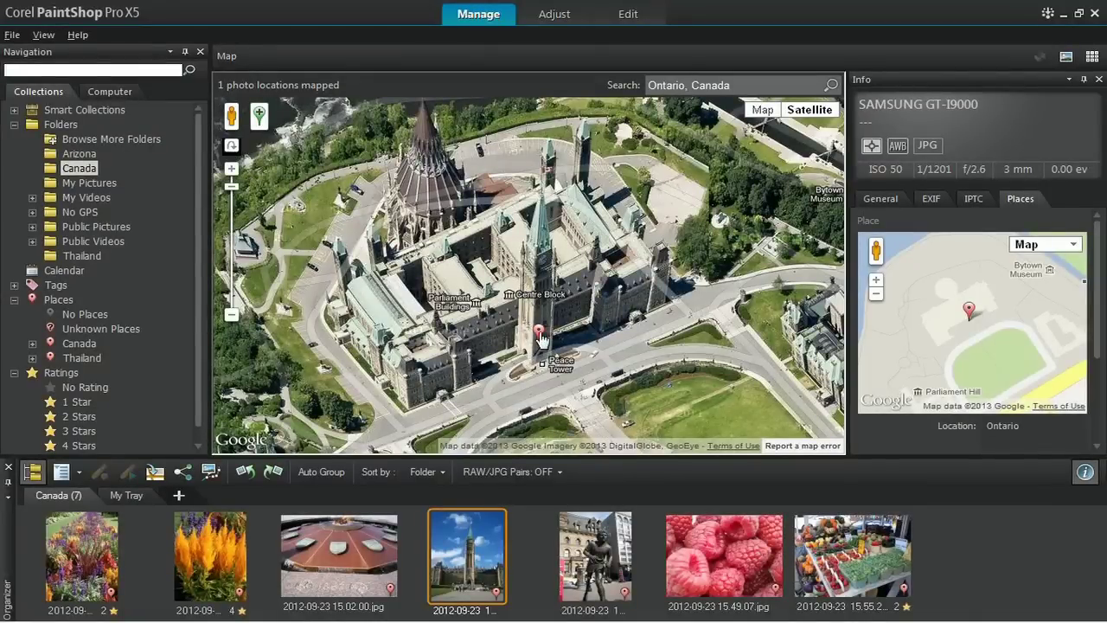
drag(571, 349, 575, 327)
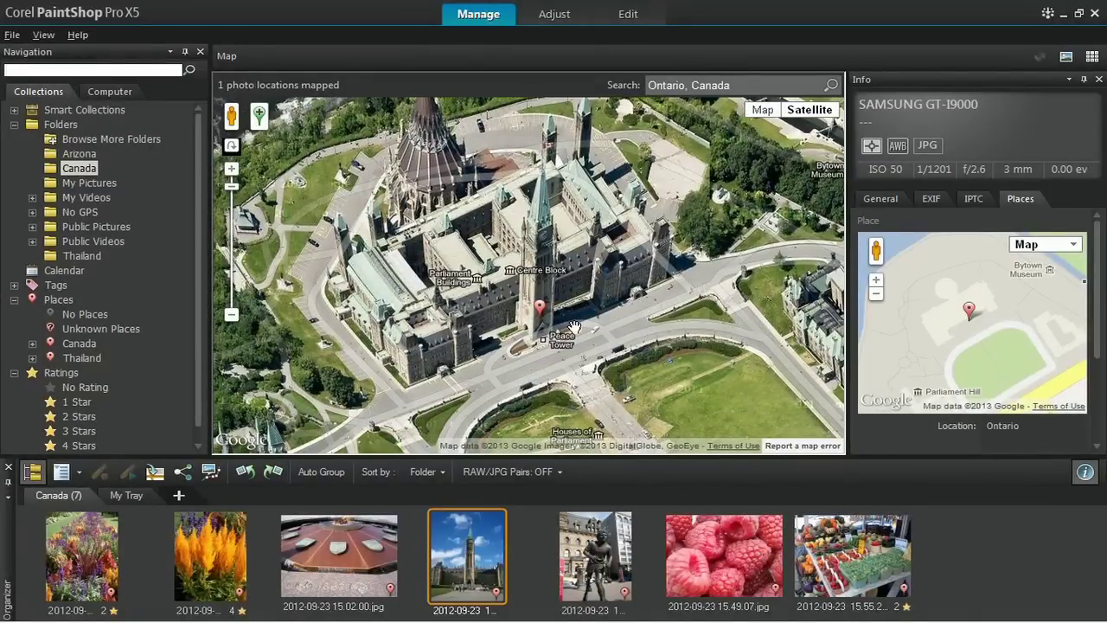
Step: Zoom in on the statue photo's marker and enter Street View on Wellington Street
click(607, 525)
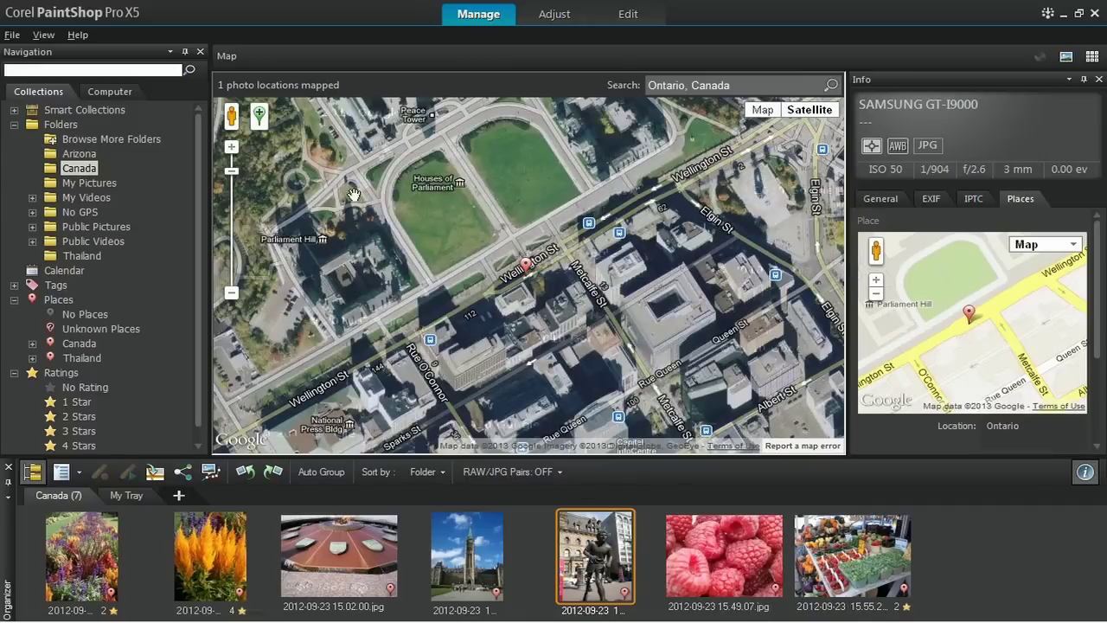
click(231, 147)
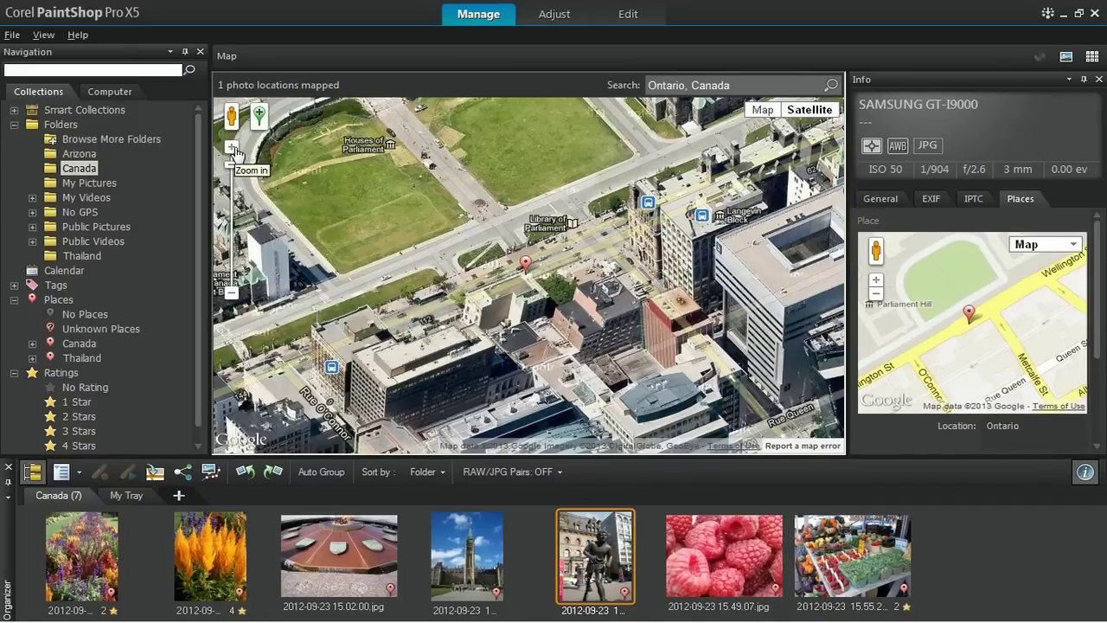
click(234, 149)
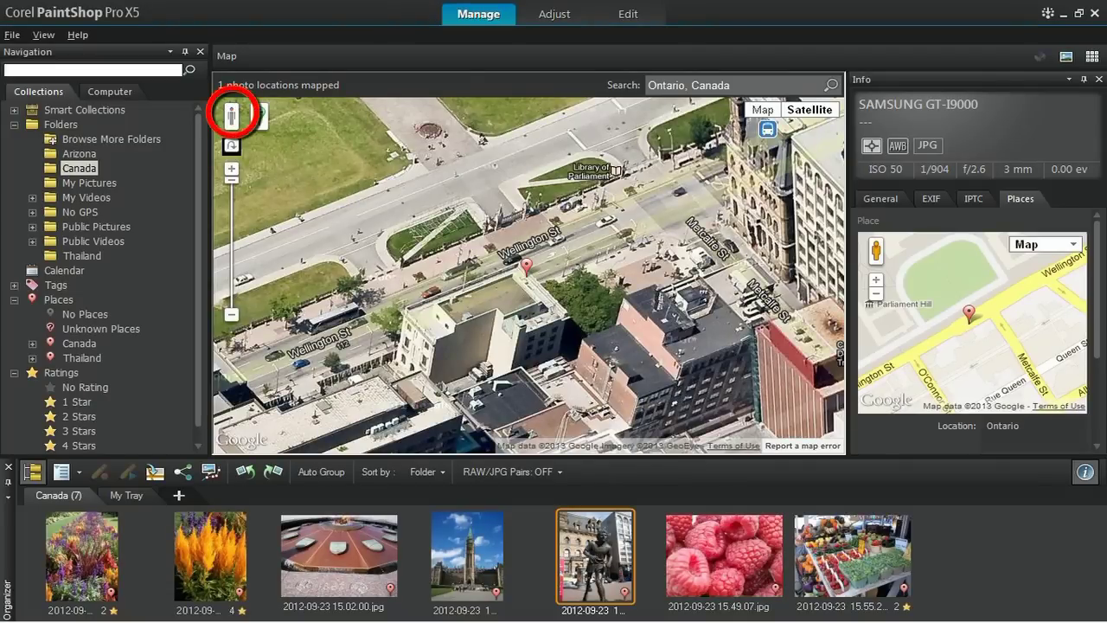
drag(230, 115, 544, 250)
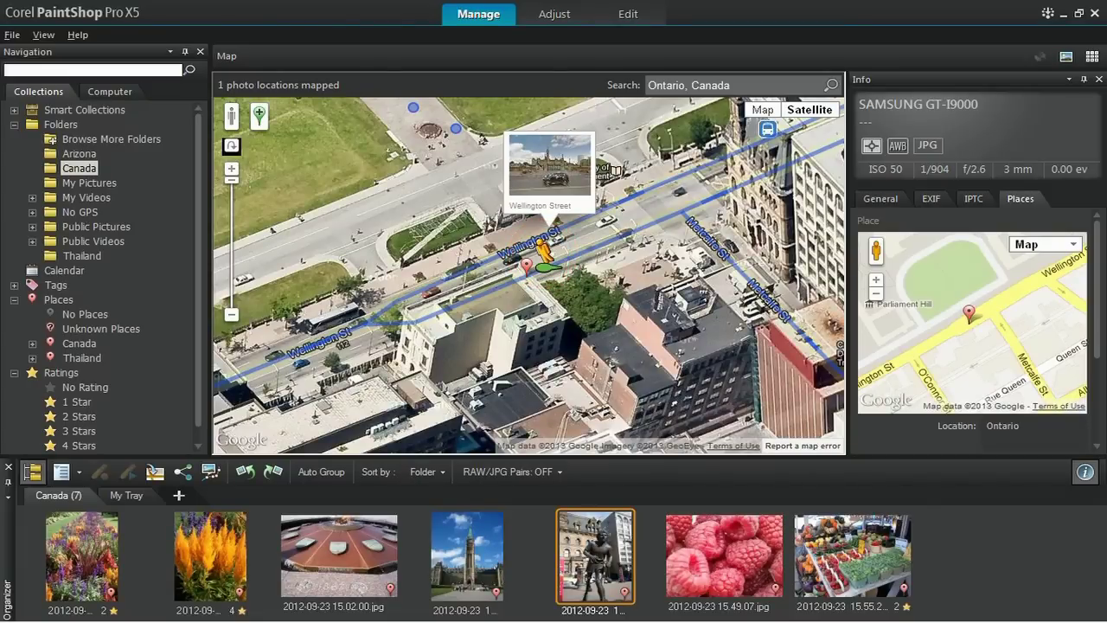
drag(544, 253, 545, 255)
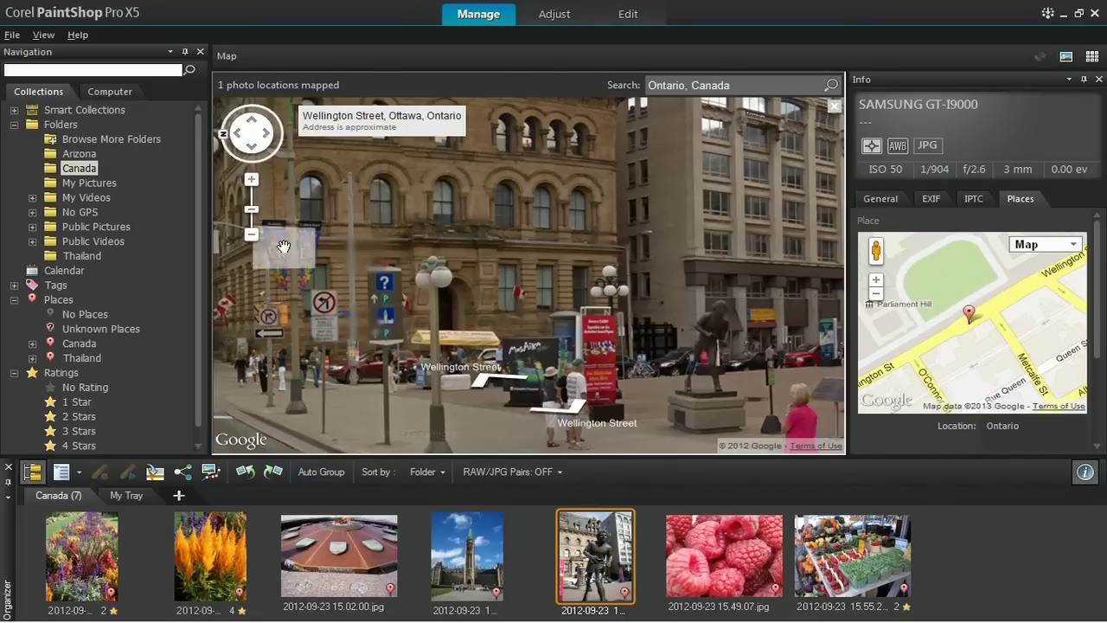
click(251, 234)
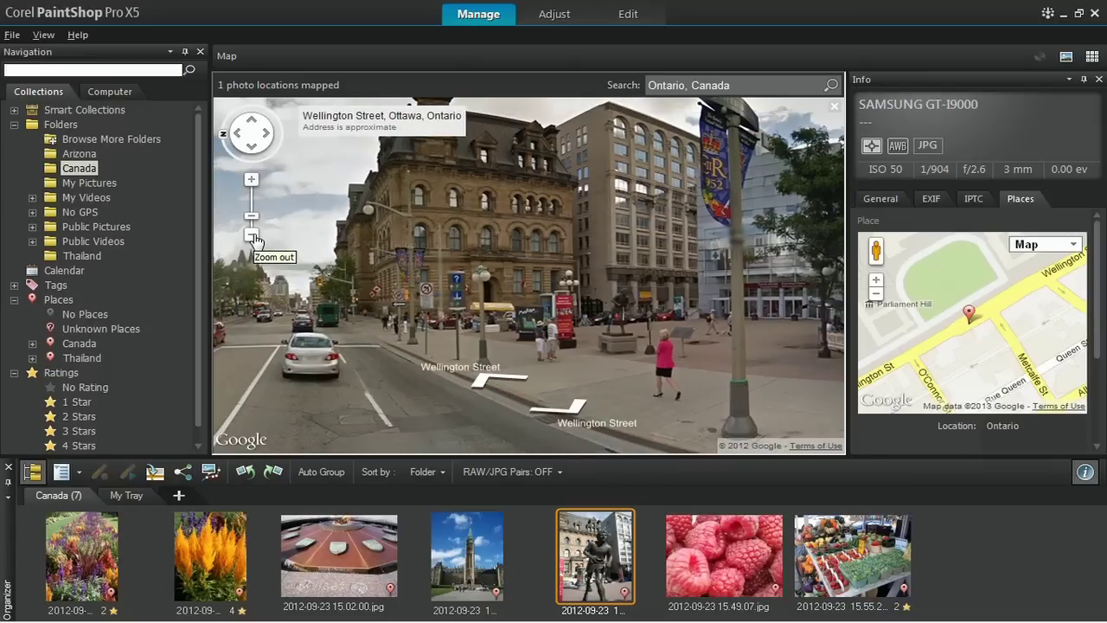
Step: Turn the Wellington Street view left until the Parliament buildings are centred
key(Left)
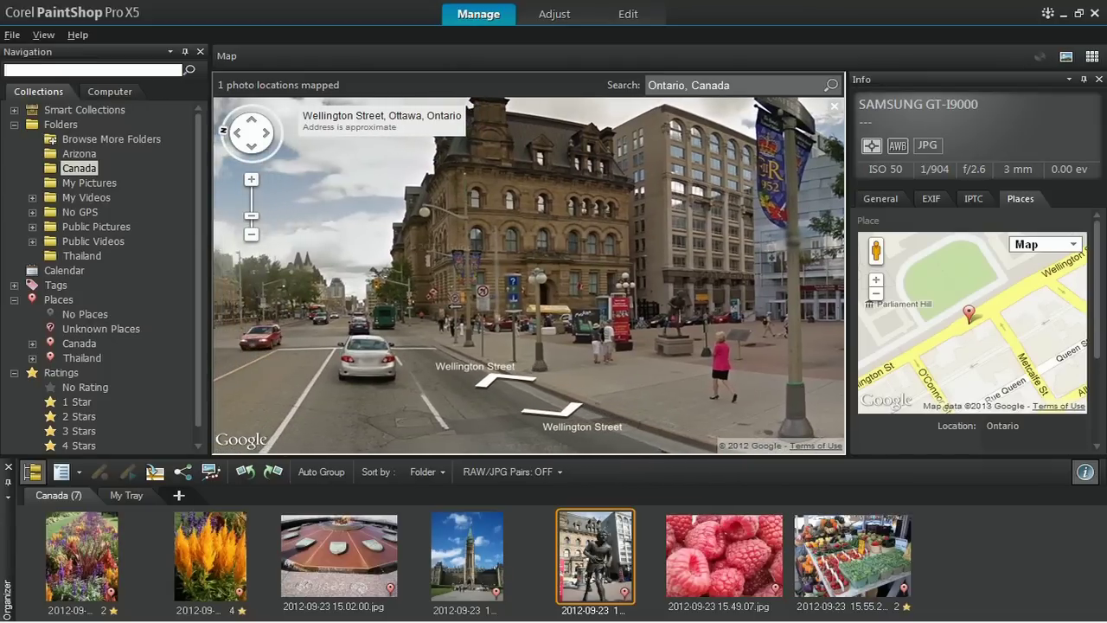
key(Left)
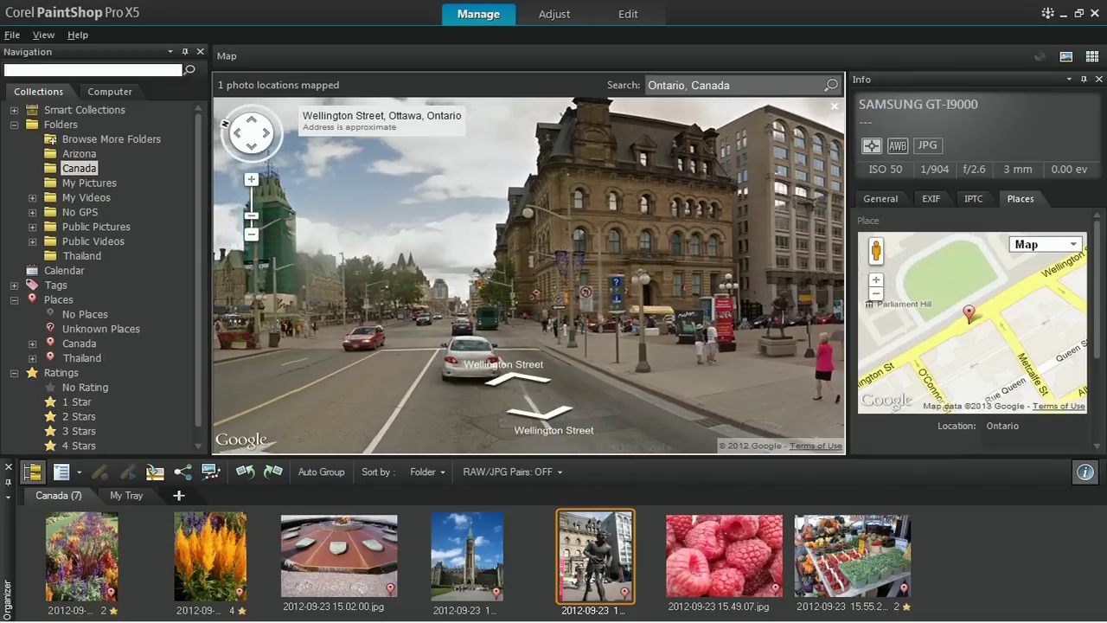
key(Left)
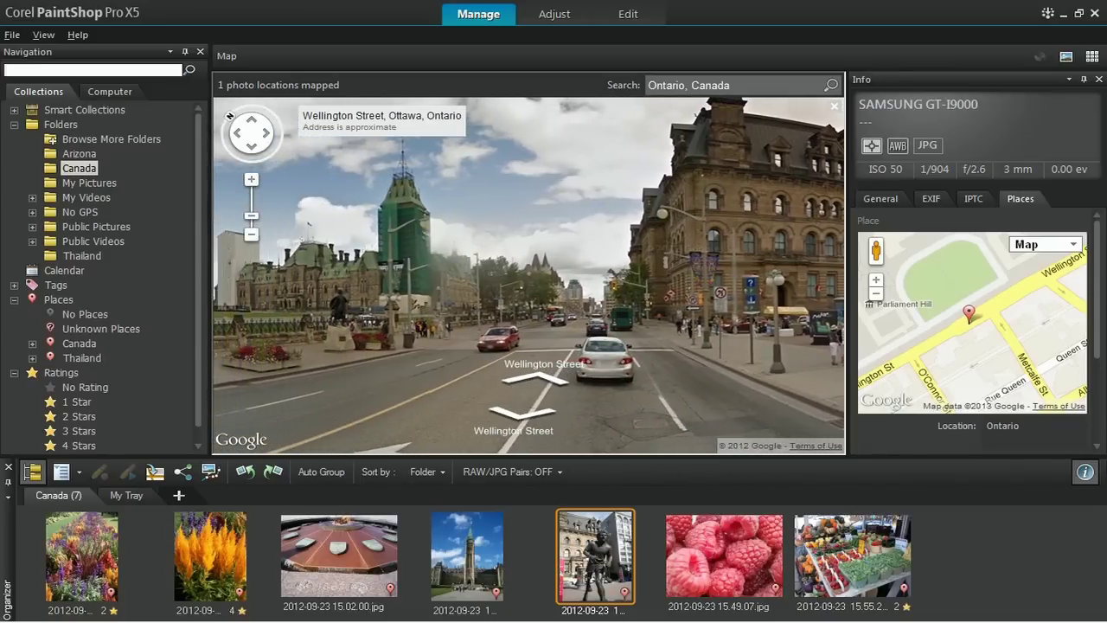
key(Left)
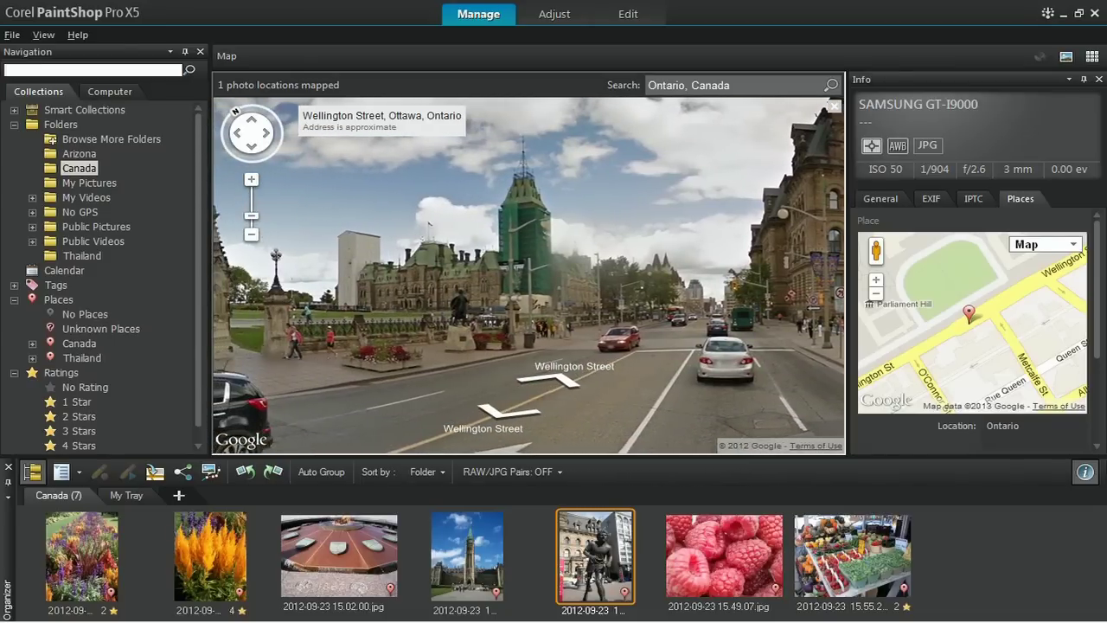
click(251, 233)
key(Left)
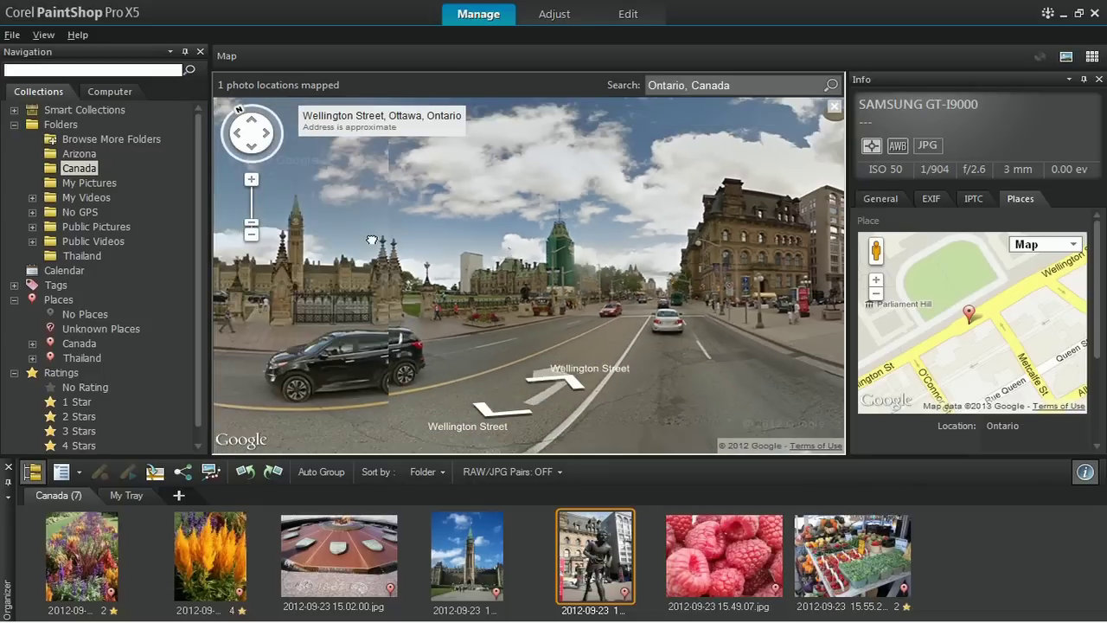
key(Left)
key(Left)
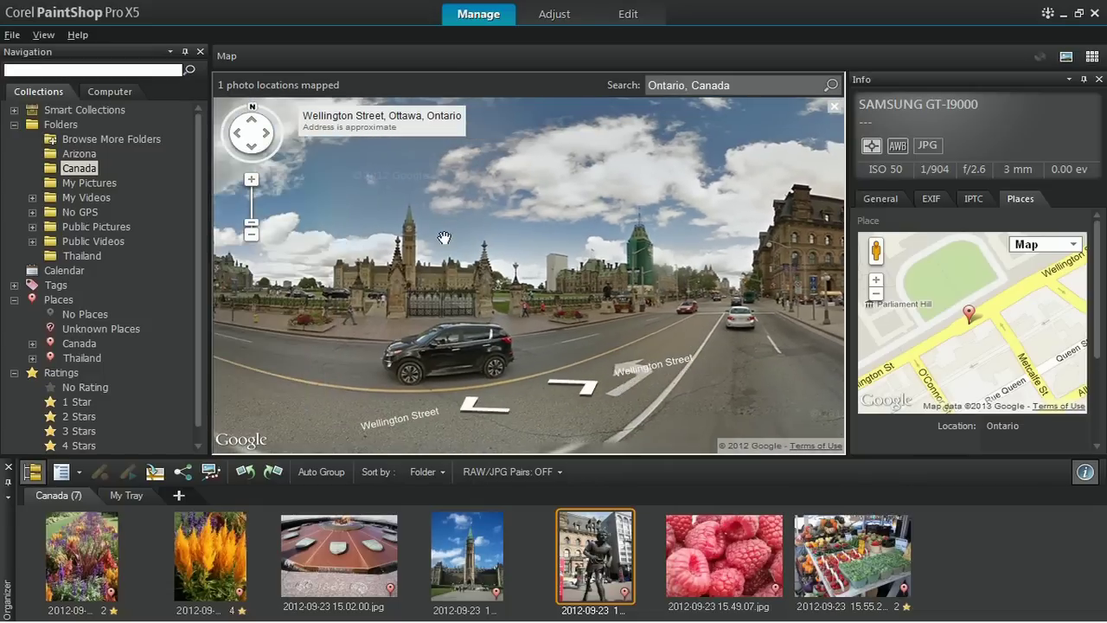
key(Left)
drag(460, 239, 544, 243)
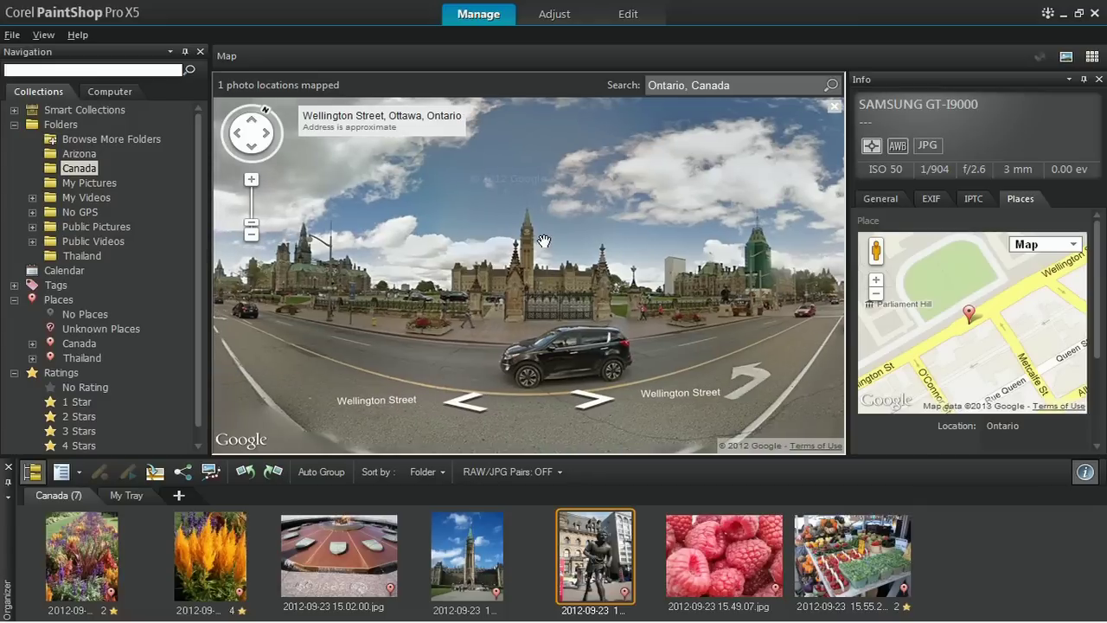
click(84, 154)
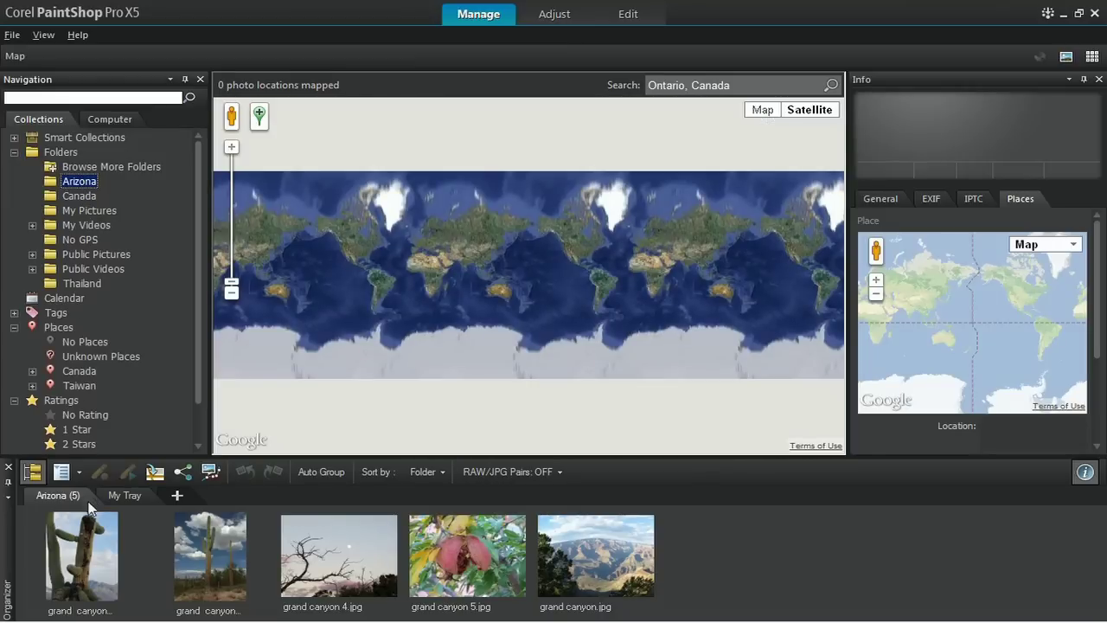
Step: Preview each Arizona photo, including grand canyon 4, 5 and grand canyon.jpg, then select all five
click(90, 542)
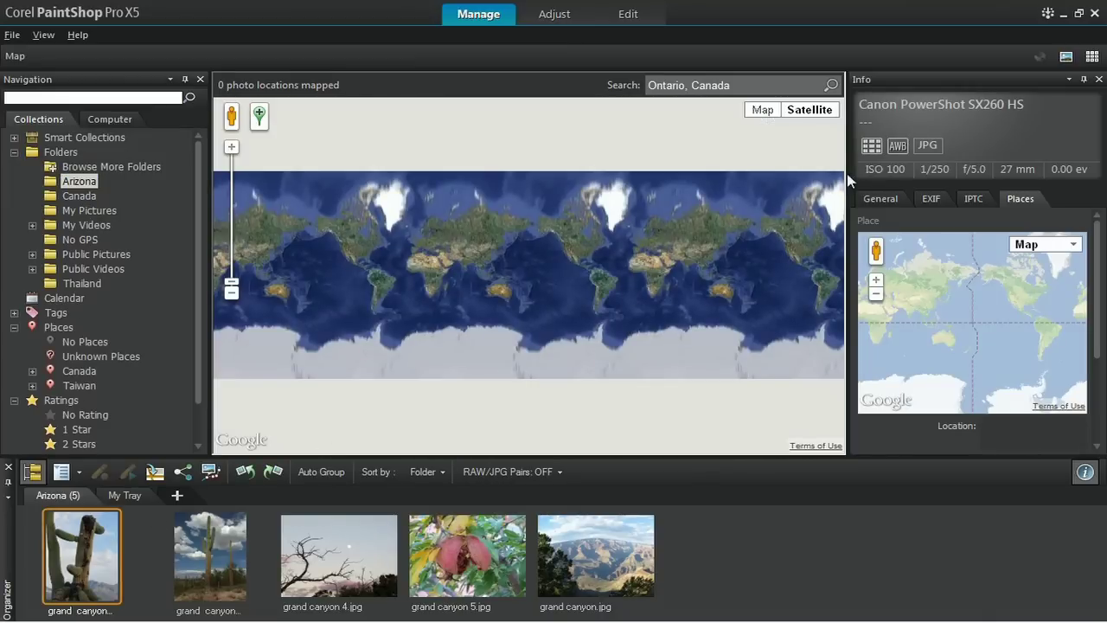
click(1067, 56)
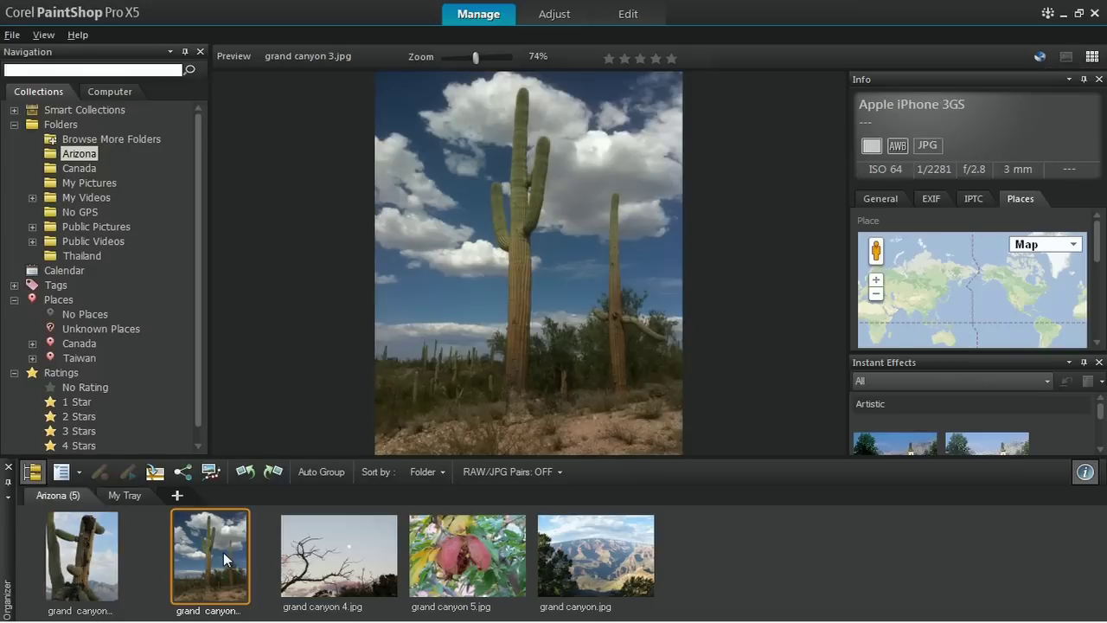
click(357, 560)
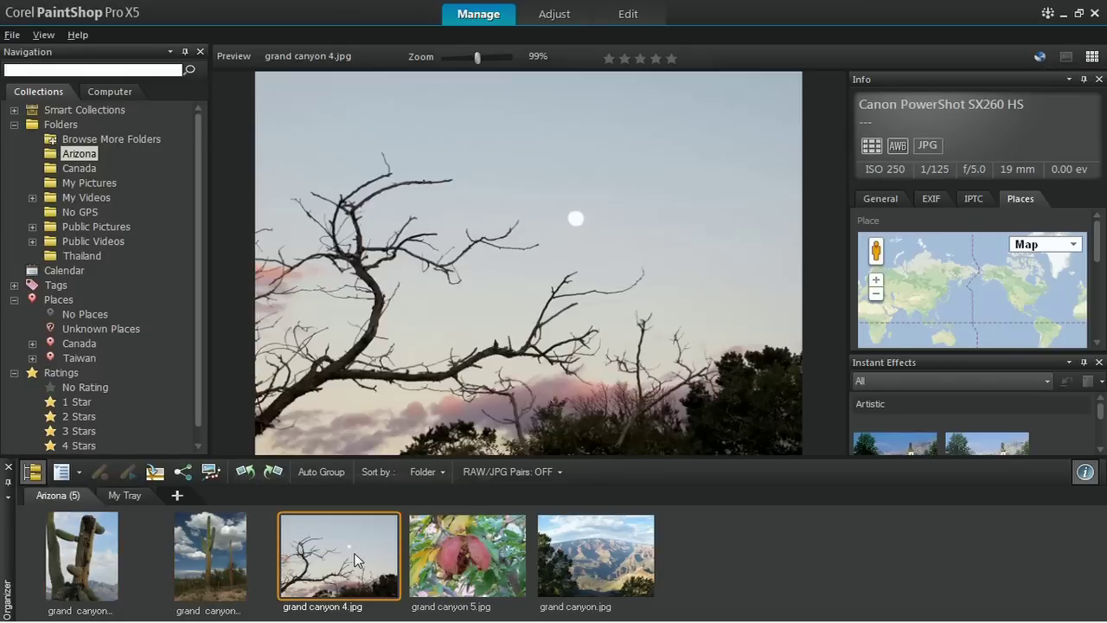
click(495, 553)
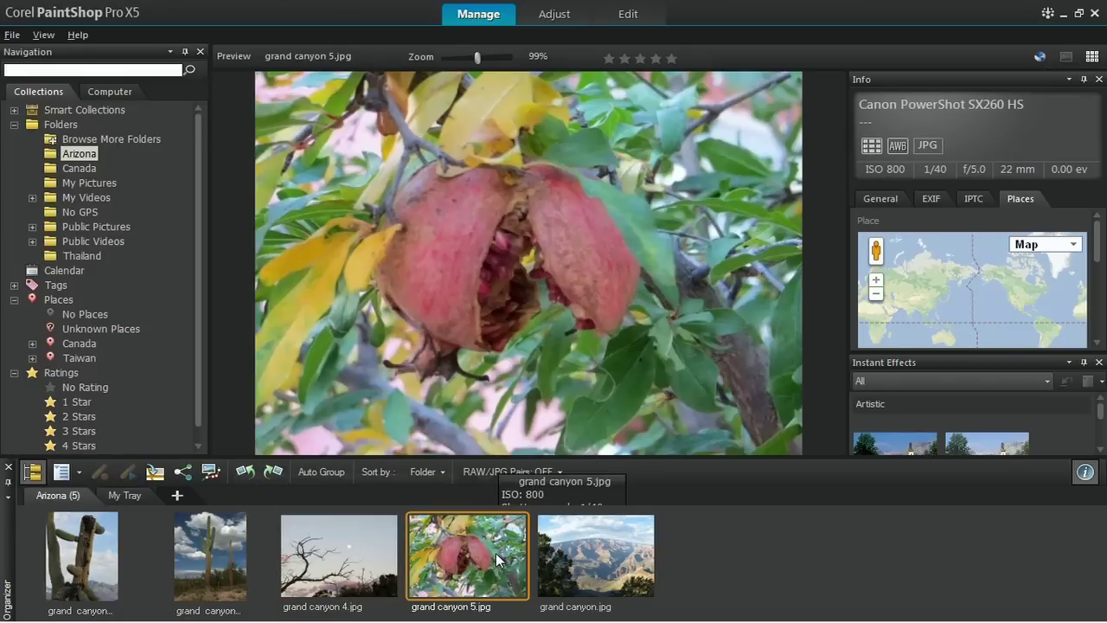
click(615, 558)
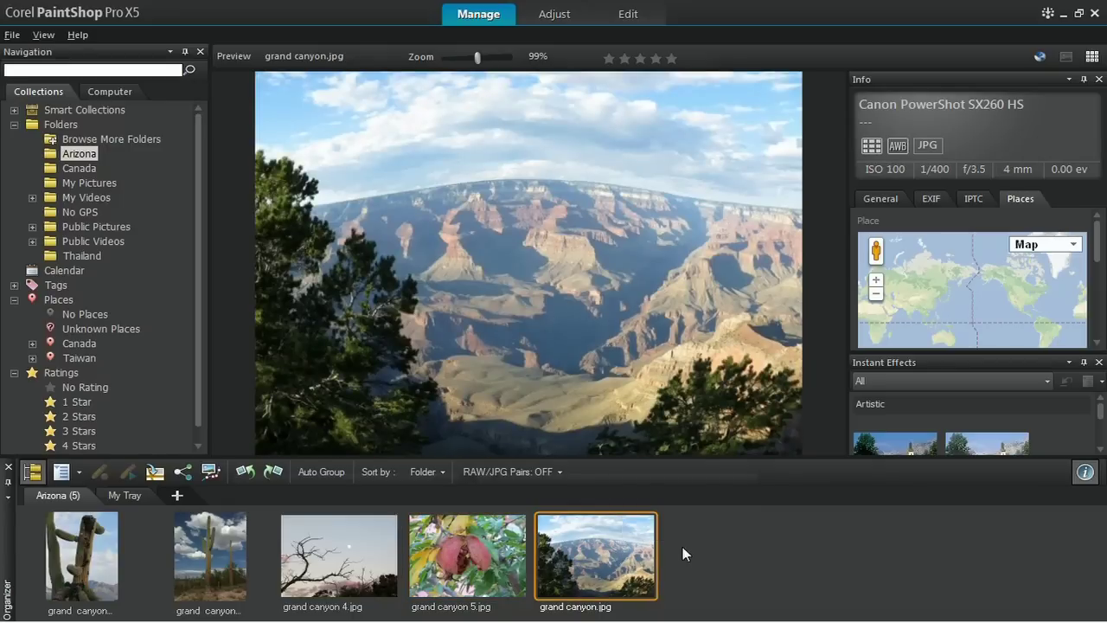
drag(731, 515, 28, 613)
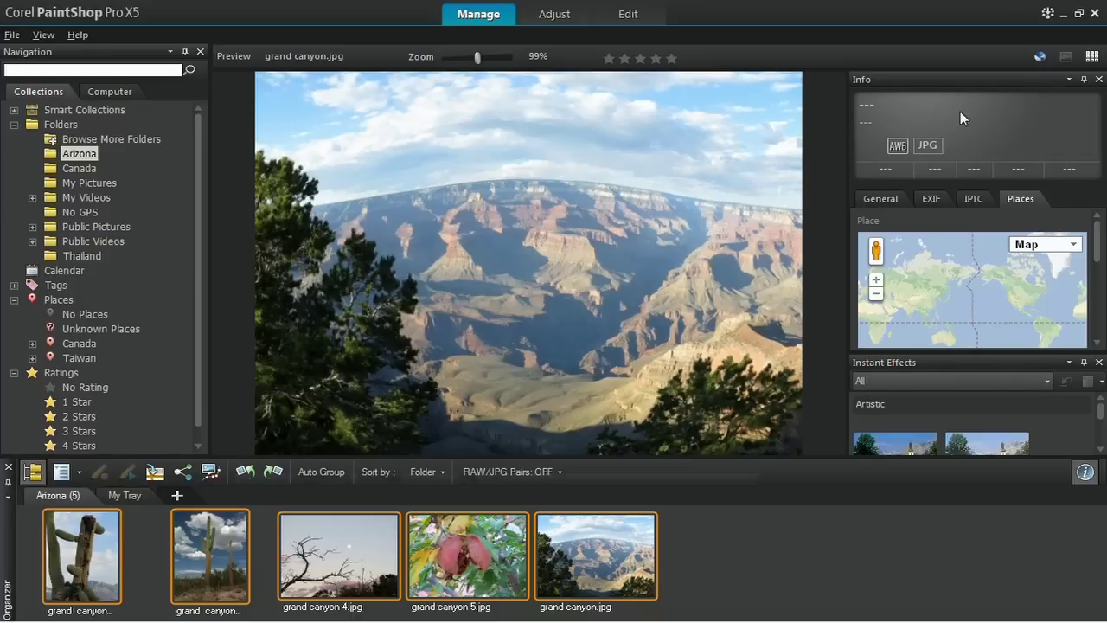
click(1038, 57)
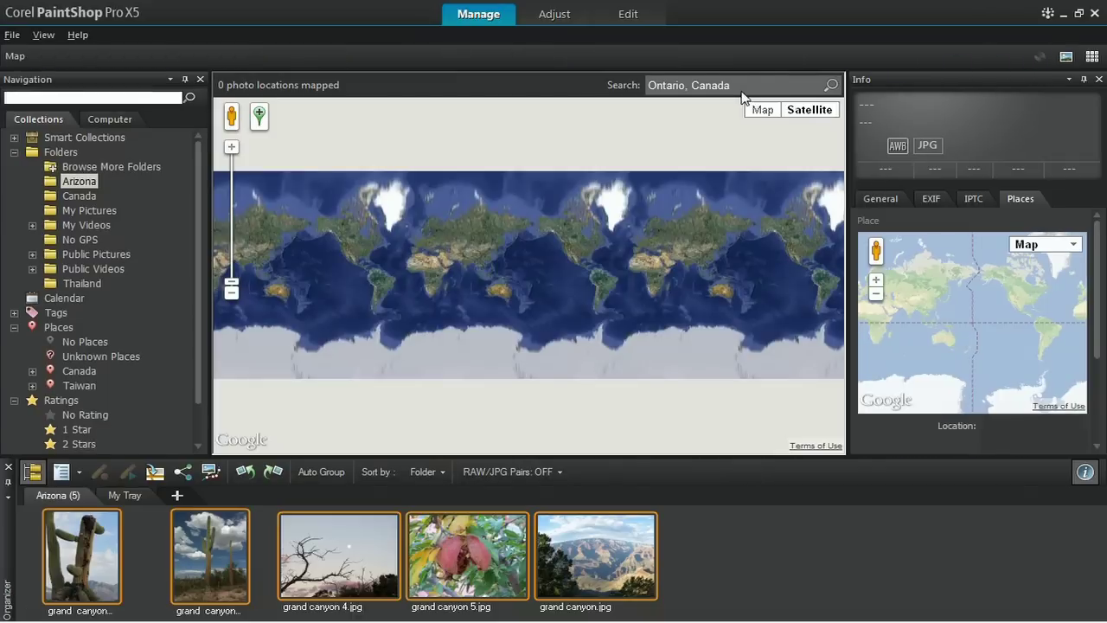
Step: Search for Grand Canyon National Park and add the five Arizona photos there
click(746, 86)
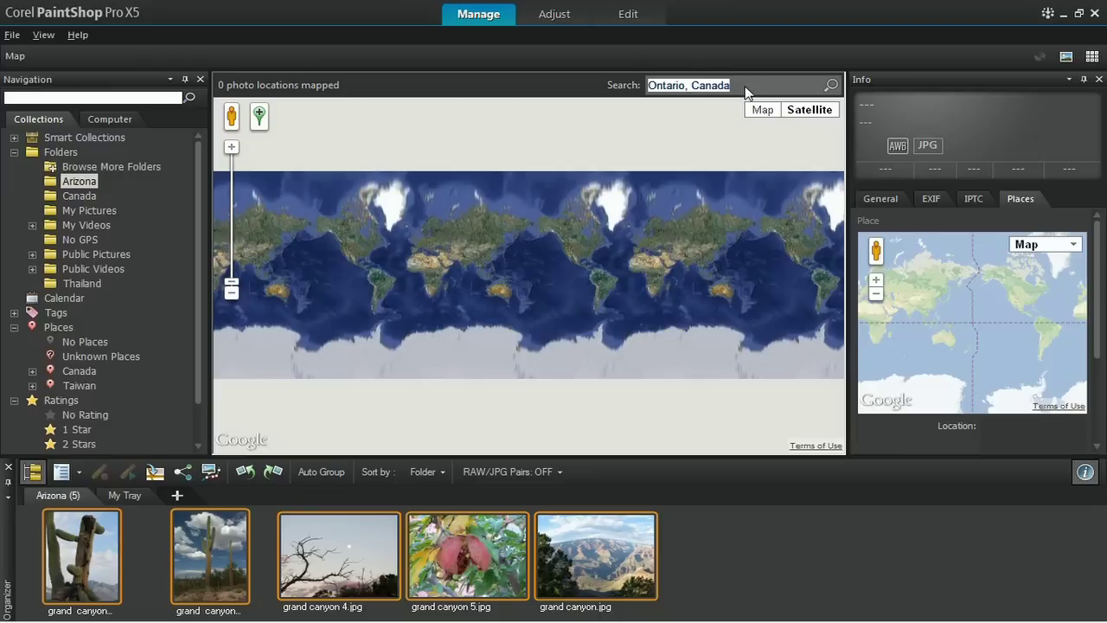
text(Grand)
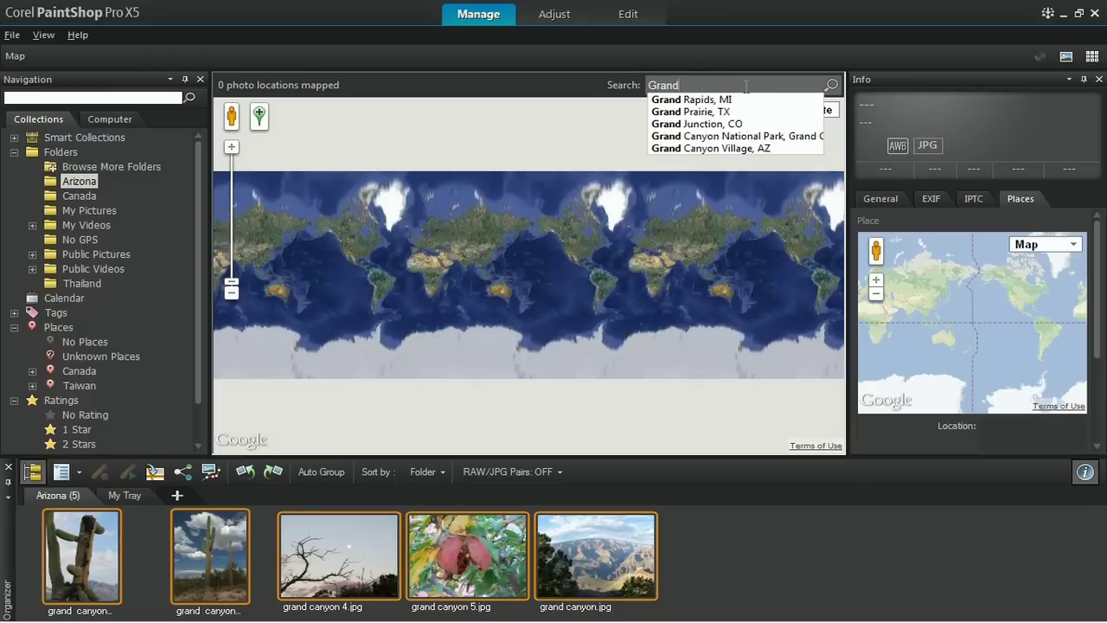
text( Canyon)
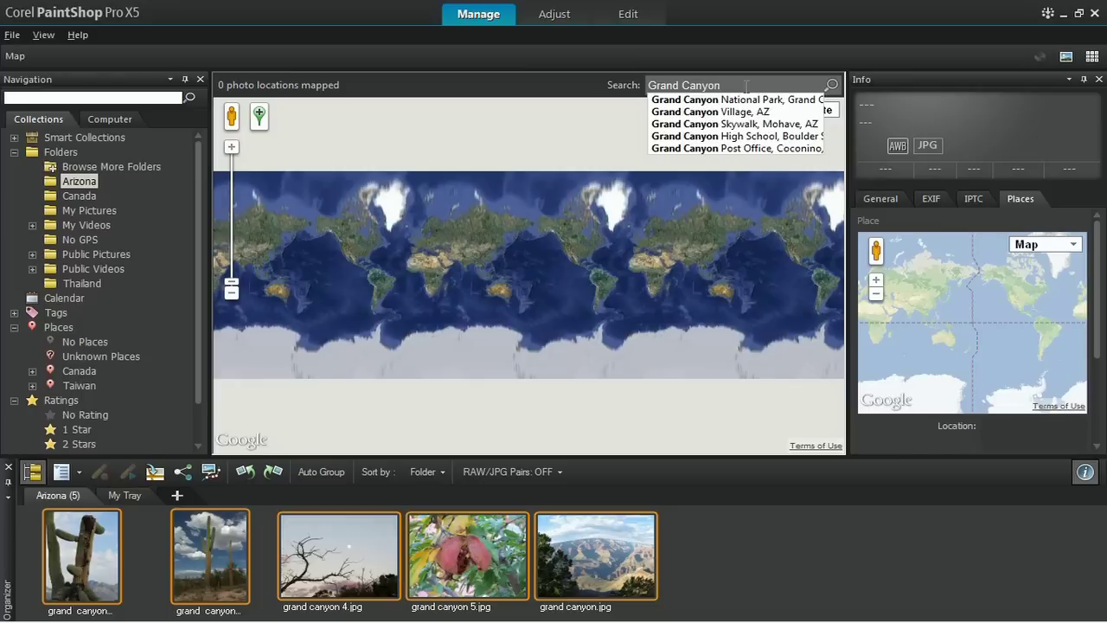
text( National Park, Albri)
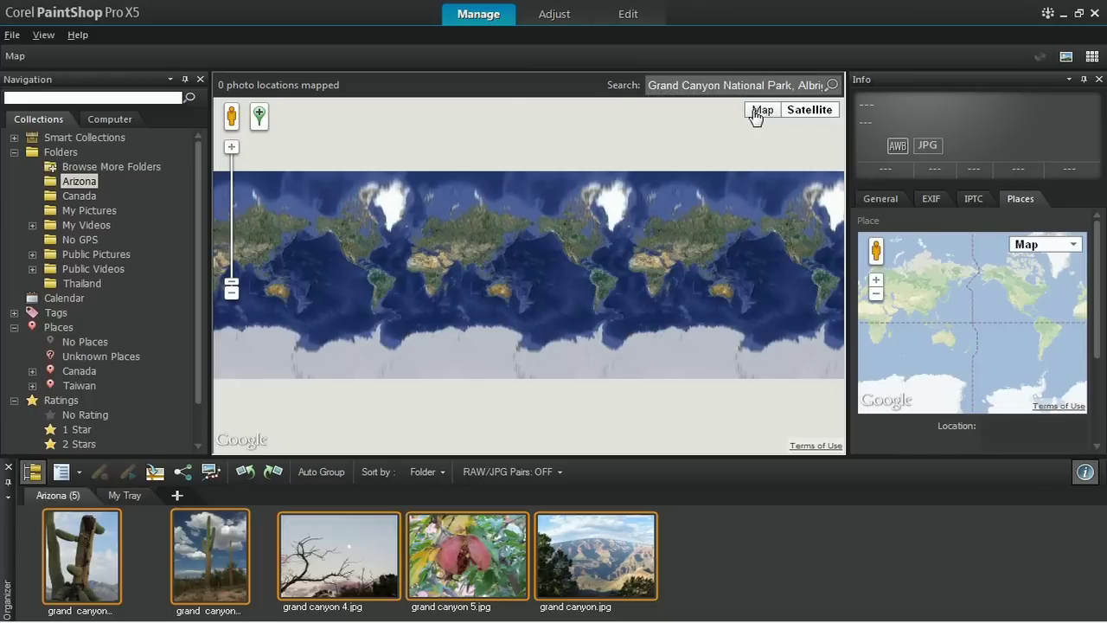
click(753, 112)
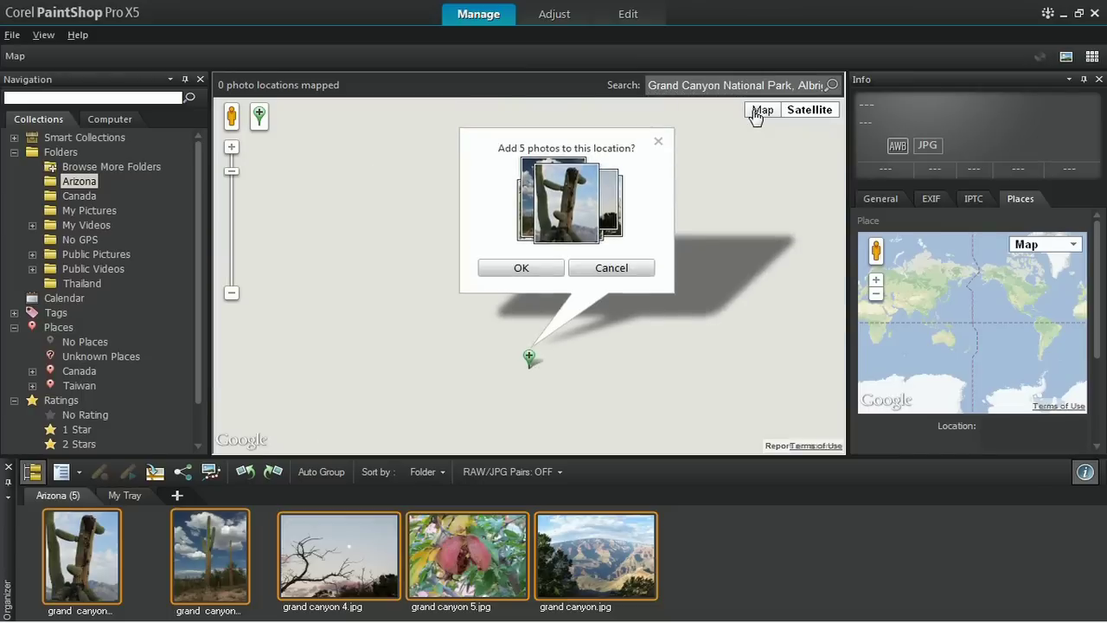
click(540, 269)
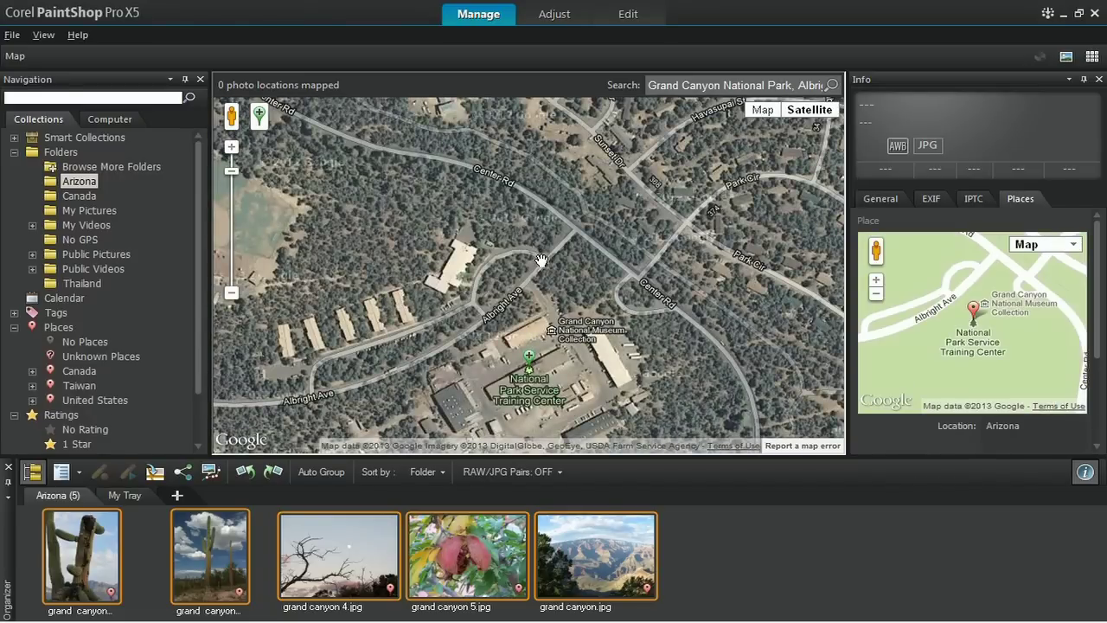
Step: Show the Thailand folder, select all three photos, and open their Chon Buri pin details
click(89, 285)
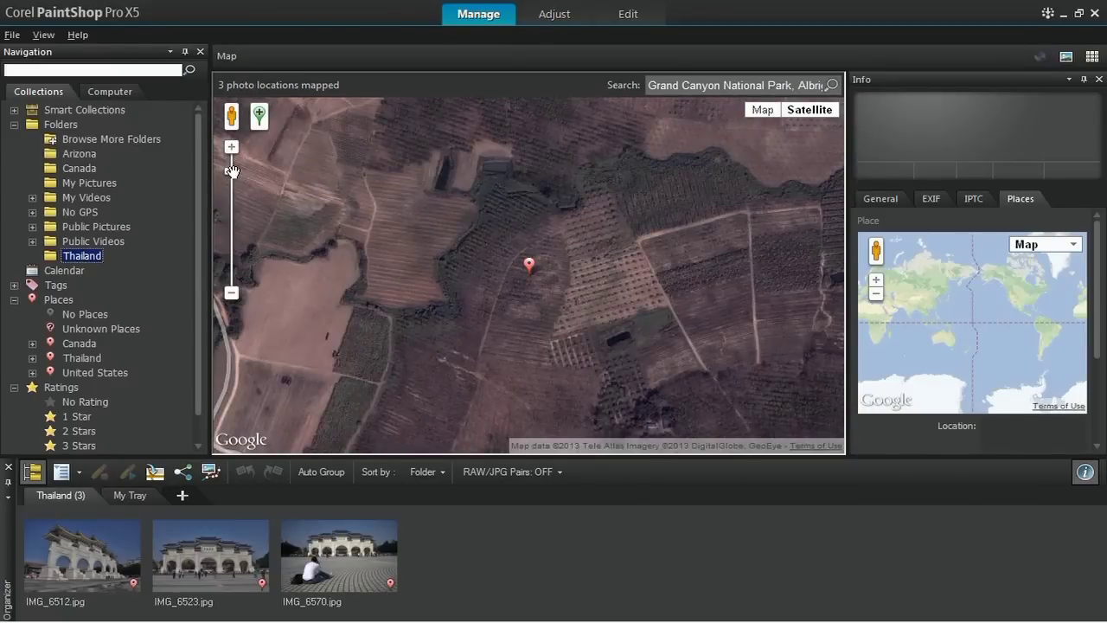
drag(230, 170, 232, 268)
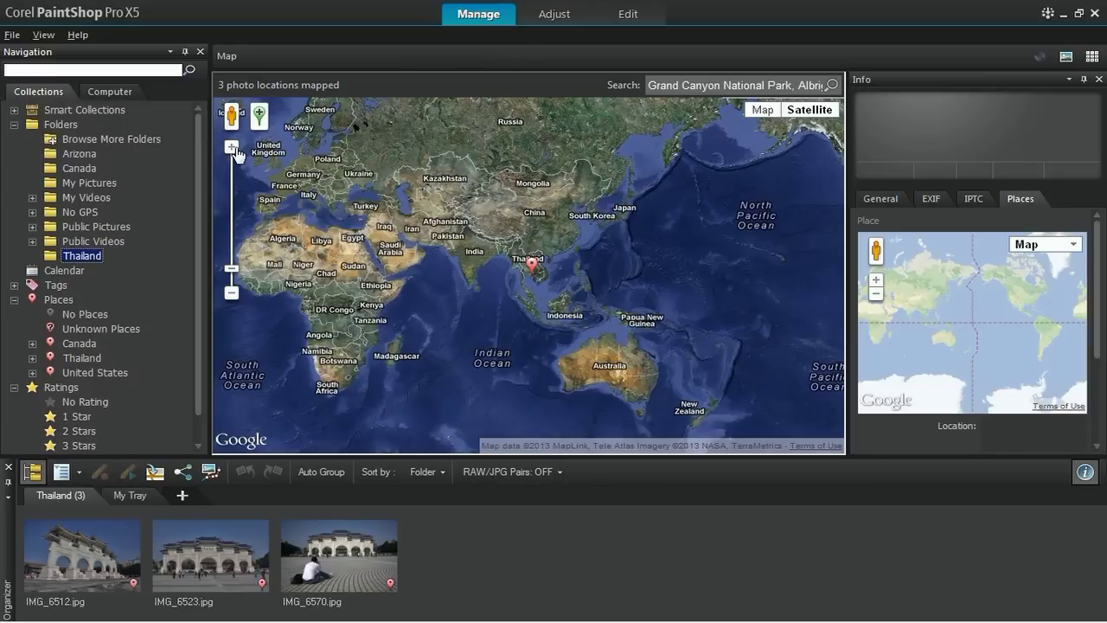
click(233, 148)
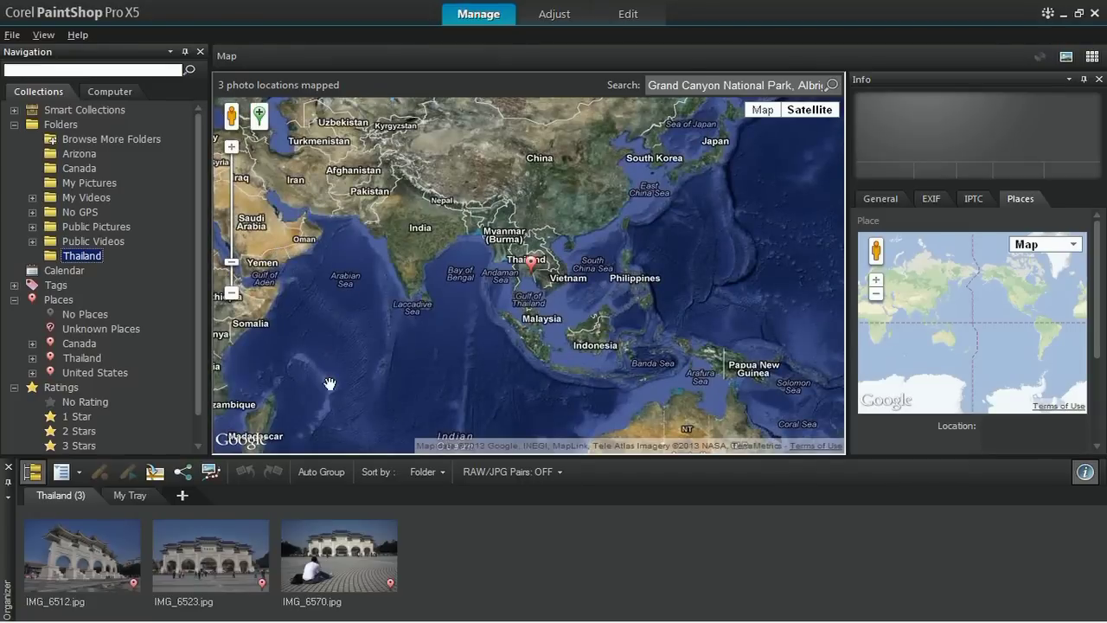
drag(470, 524, 24, 615)
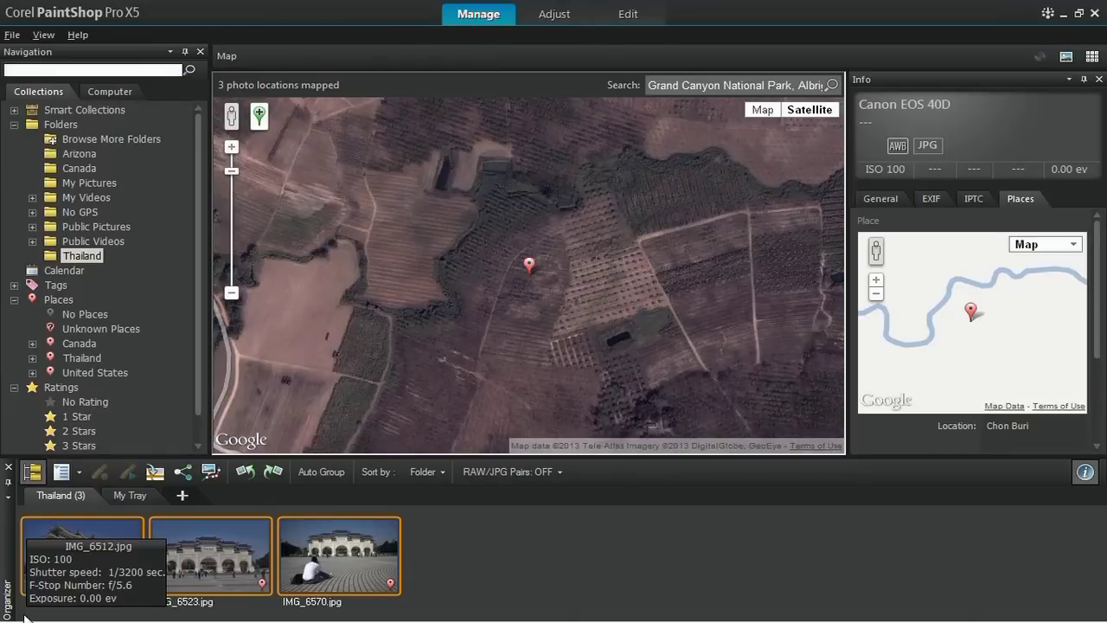
click(529, 265)
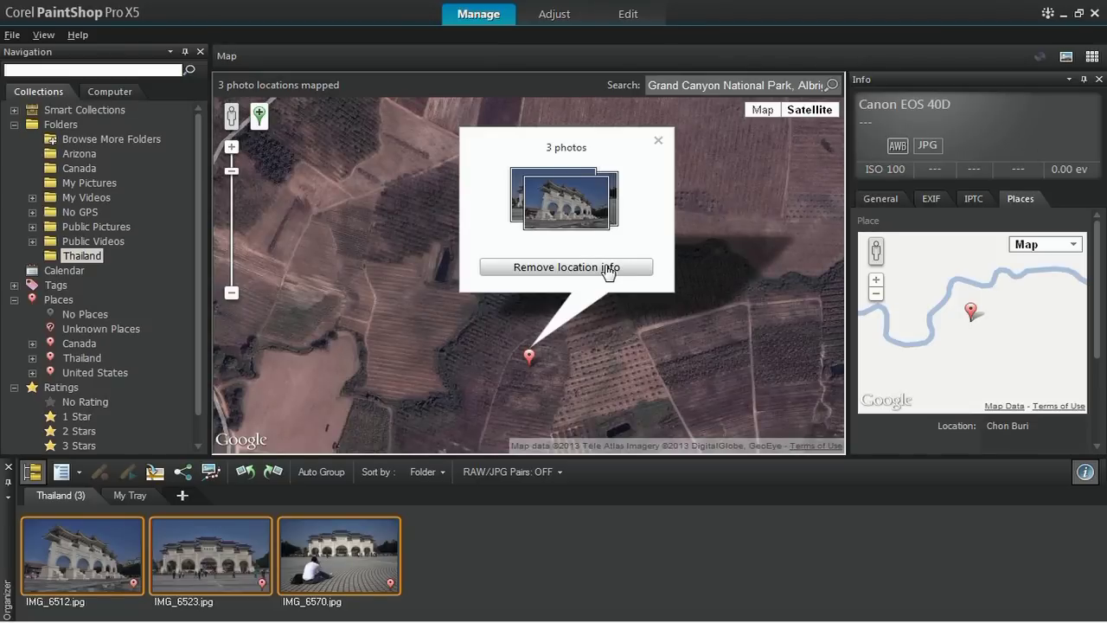
Step: Delete the Thailand photos' GPS data from the Info panel's Places tab
scroll(1094, 316, down, 5)
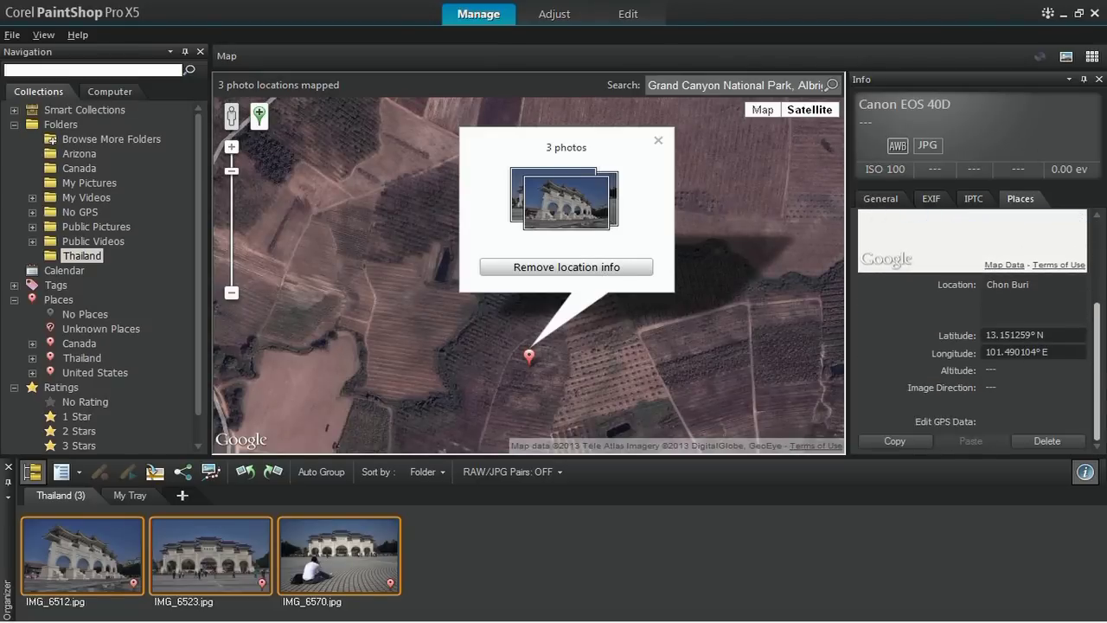
click(1047, 441)
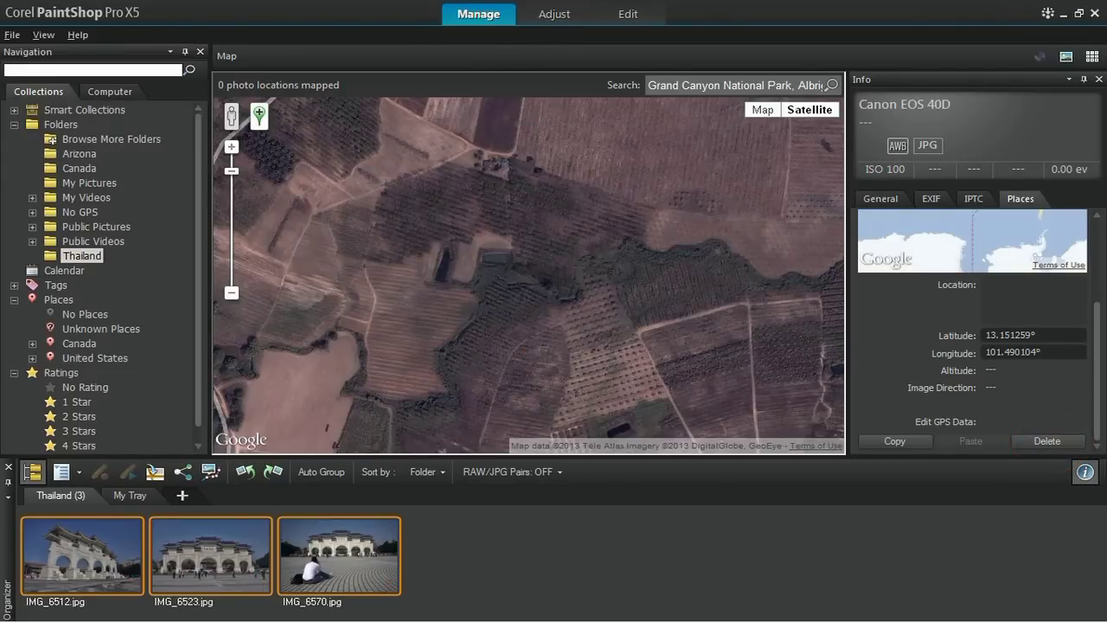
Step: Pin the three Thailand photos at CKS Memorial Hall, Taipei, and centre the hall in view
click(769, 85)
text(CKS m)
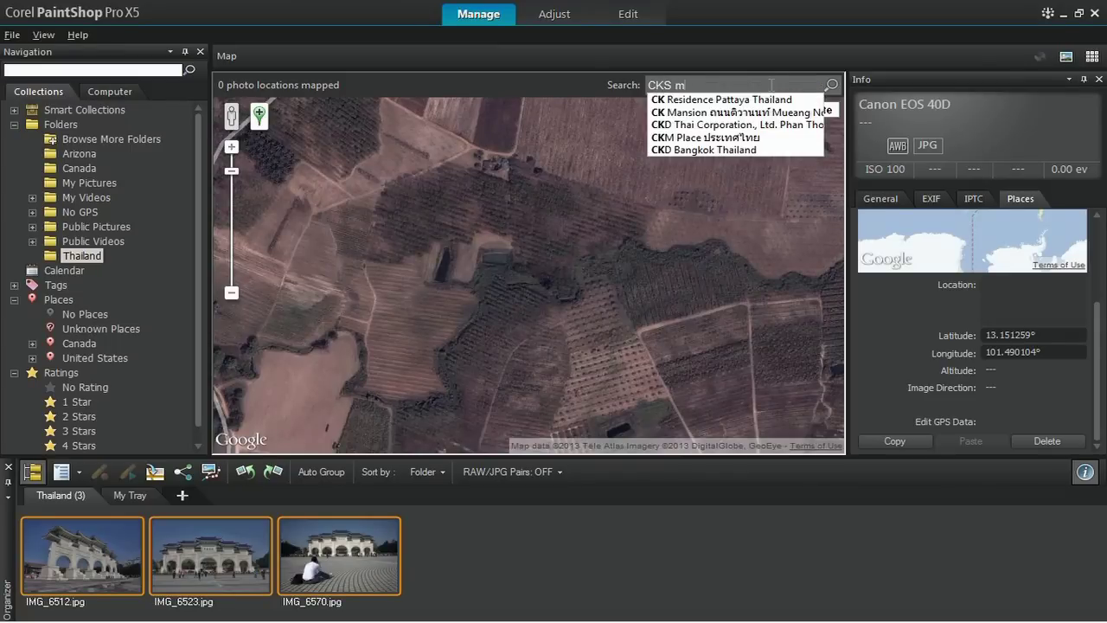
text(emoria)
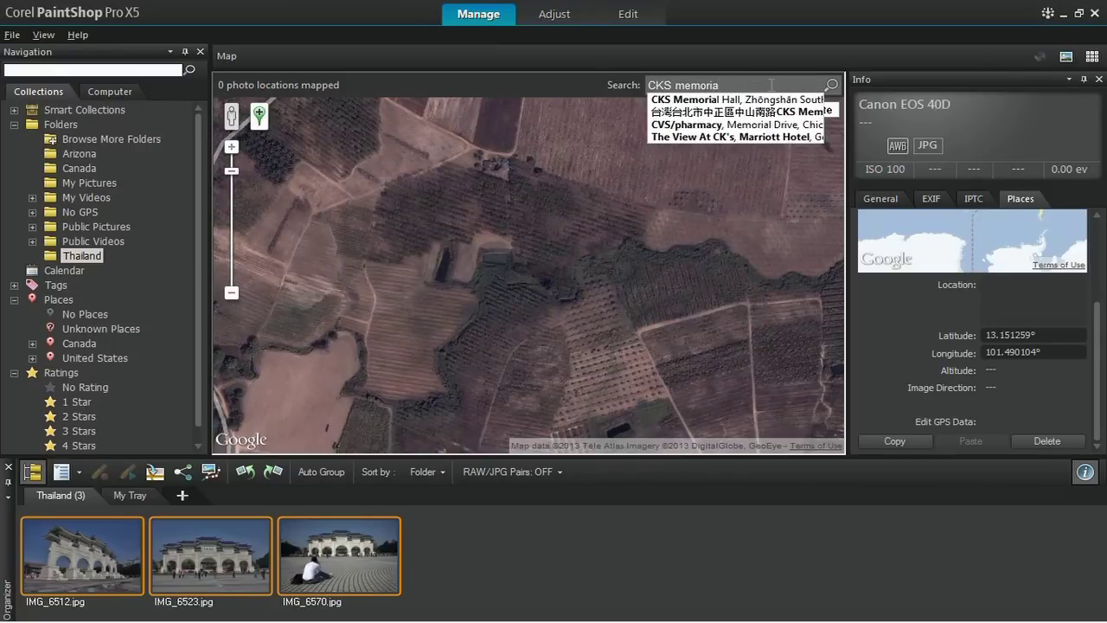
click(768, 100)
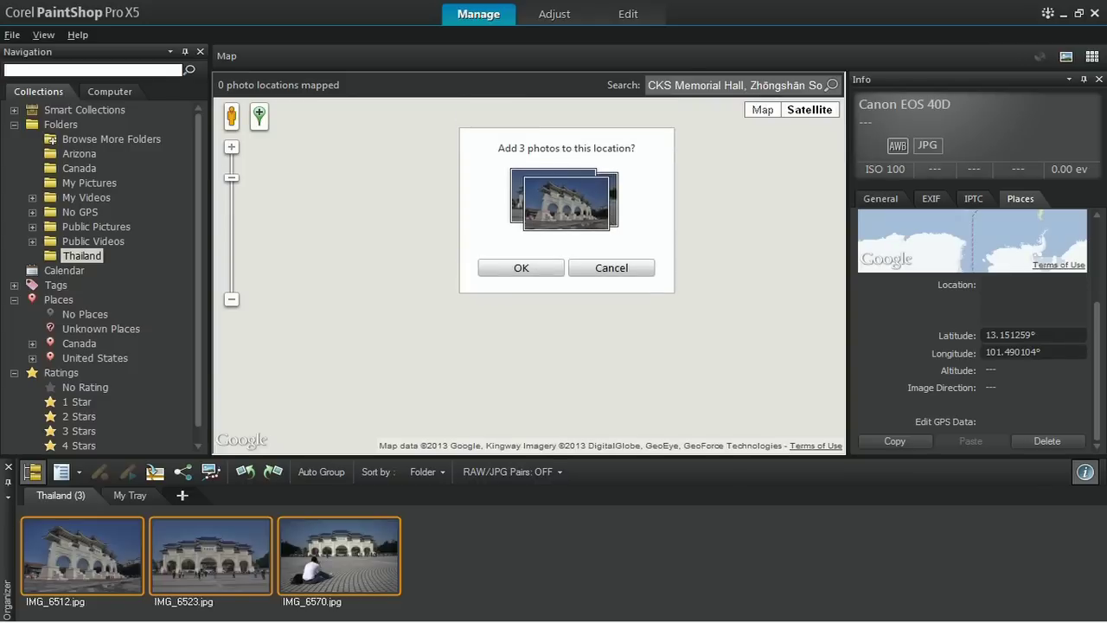
click(521, 269)
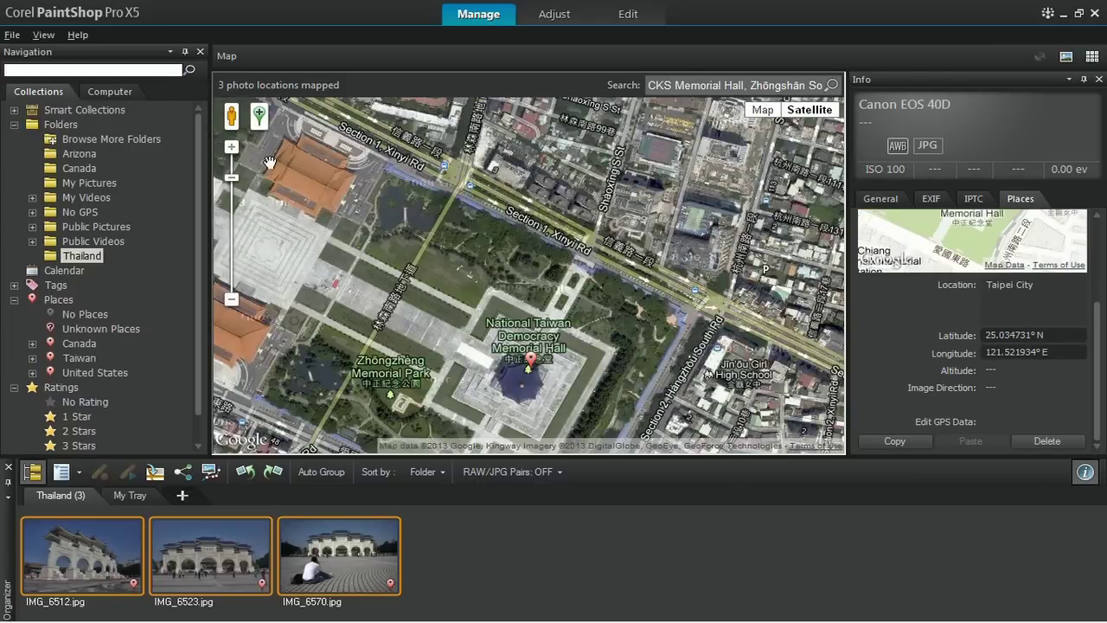
scroll(517, 264, up, 1)
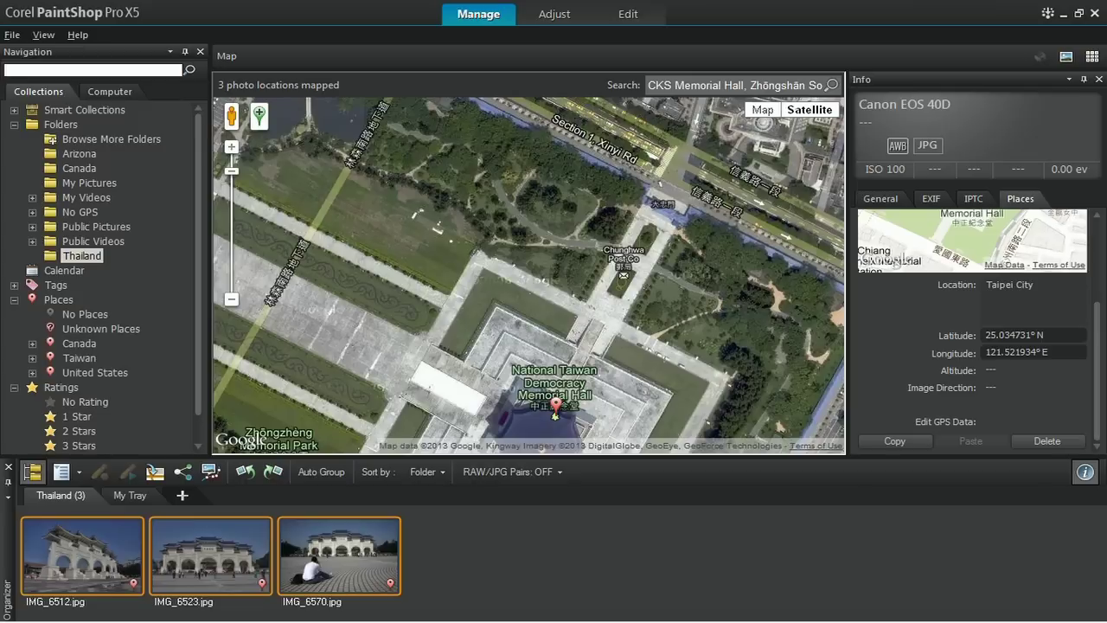
drag(406, 381, 402, 184)
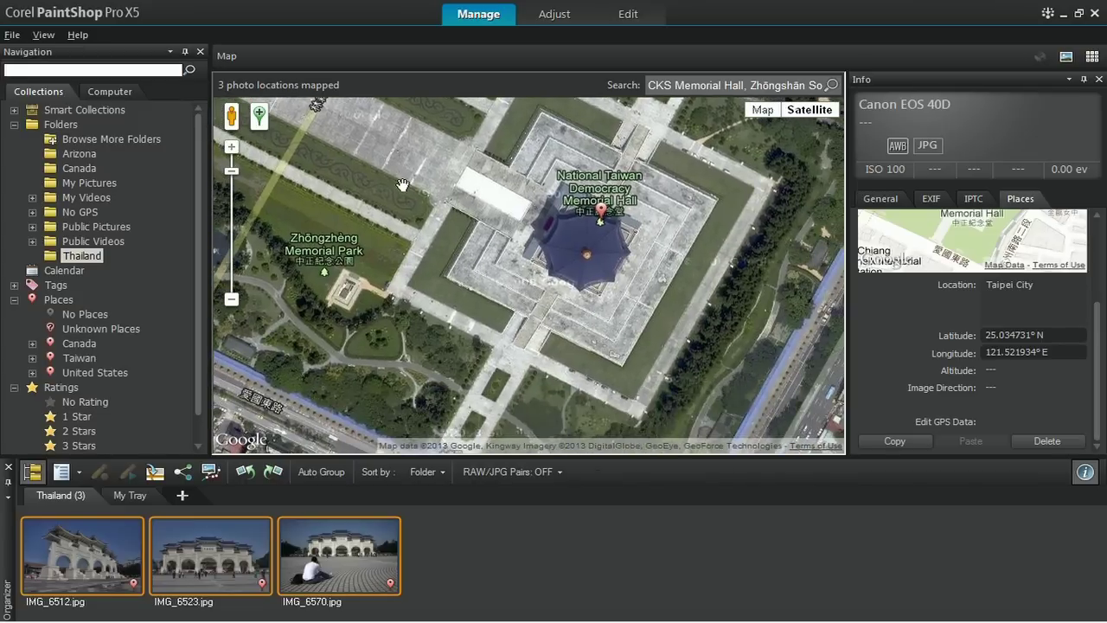
click(79, 169)
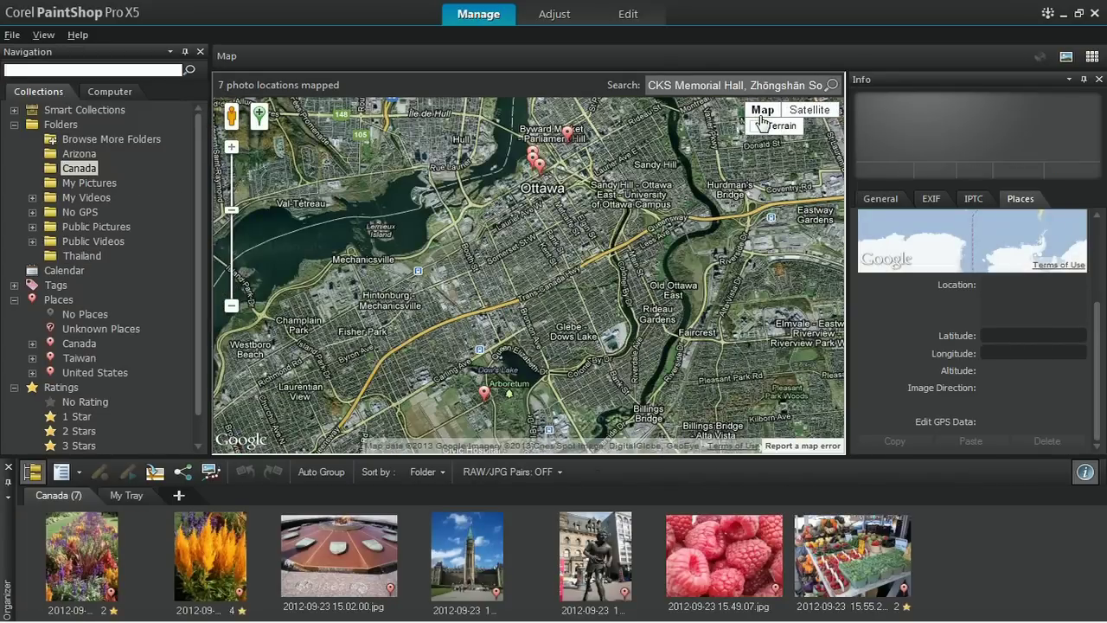
Step: On the street map, nudge the market-stall photo's pin slightly down-left near Ottawa's Scenic Driveway
click(762, 112)
click(89, 558)
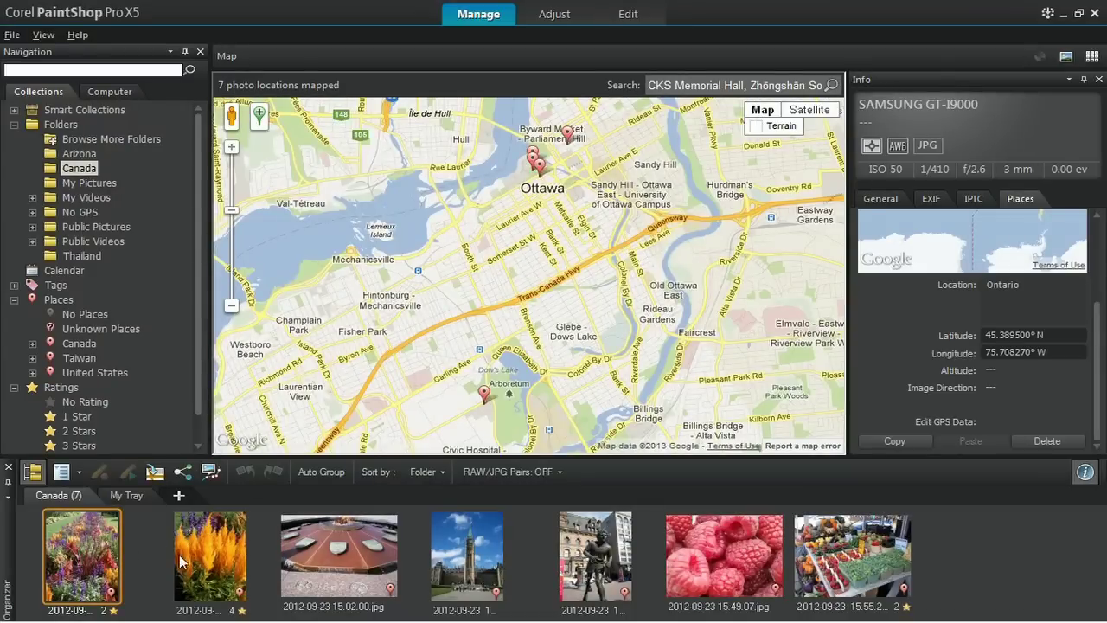
ctrl+click(220, 553)
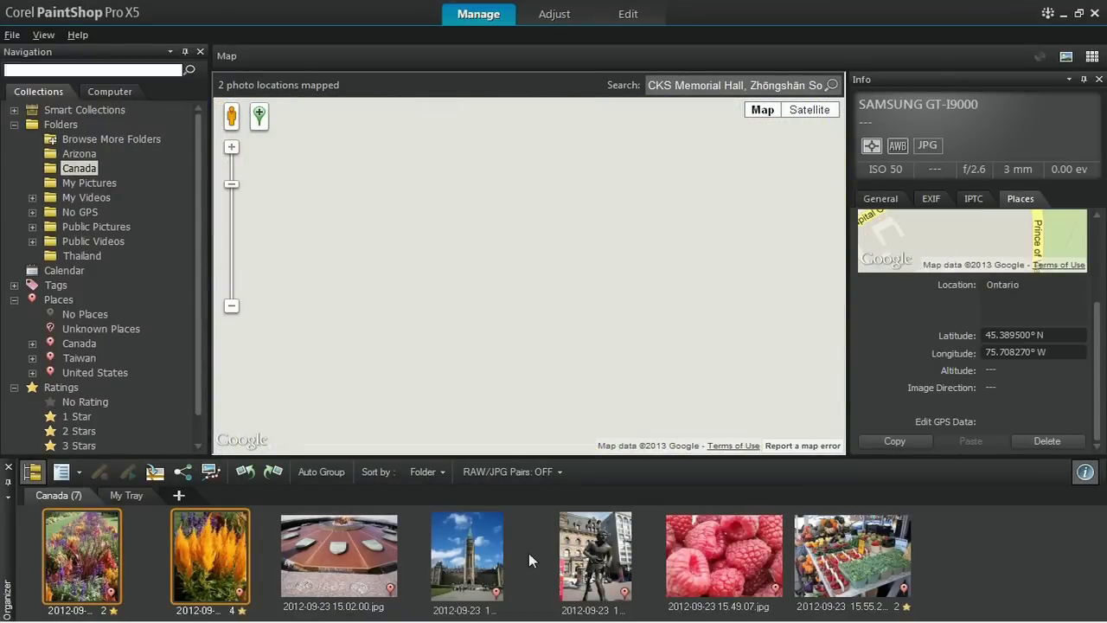
ctrl+click(859, 555)
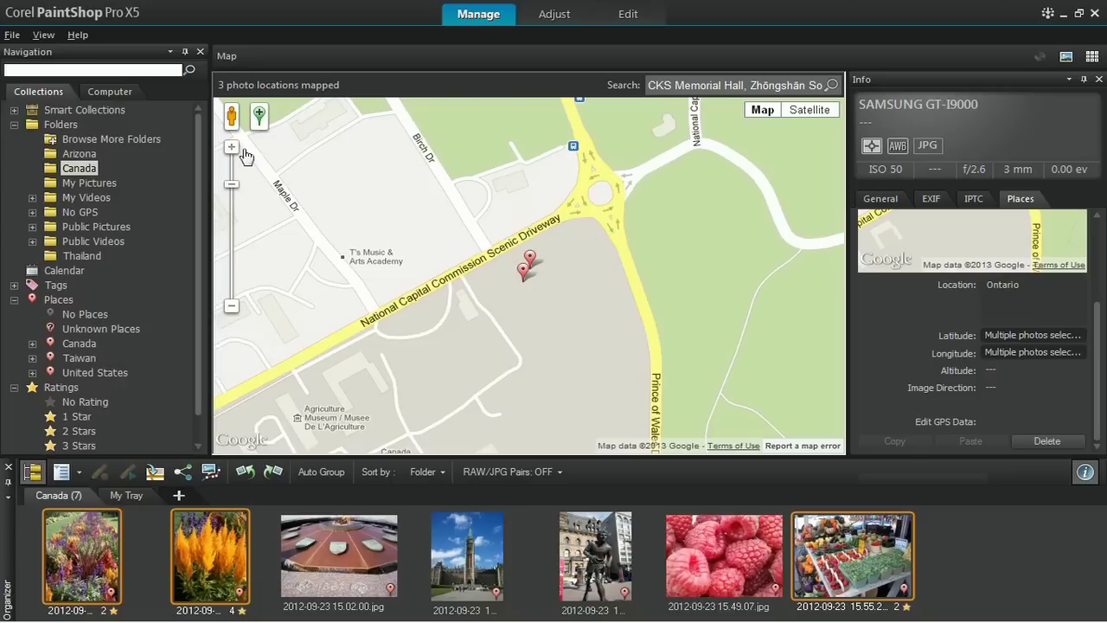
scroll(526, 264, up, 2)
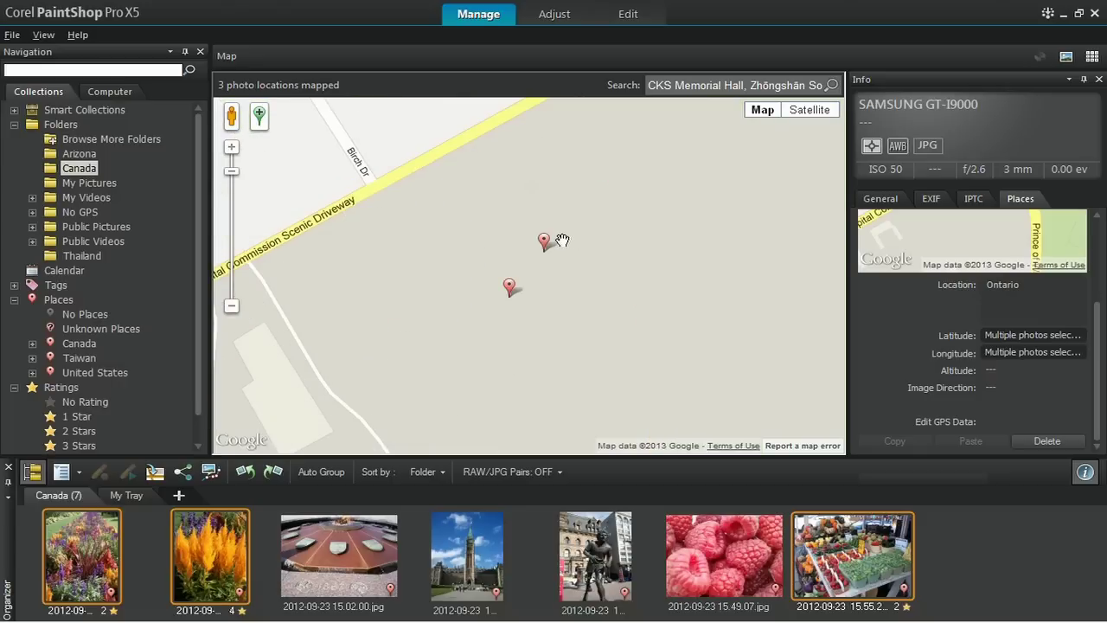
drag(543, 246, 529, 278)
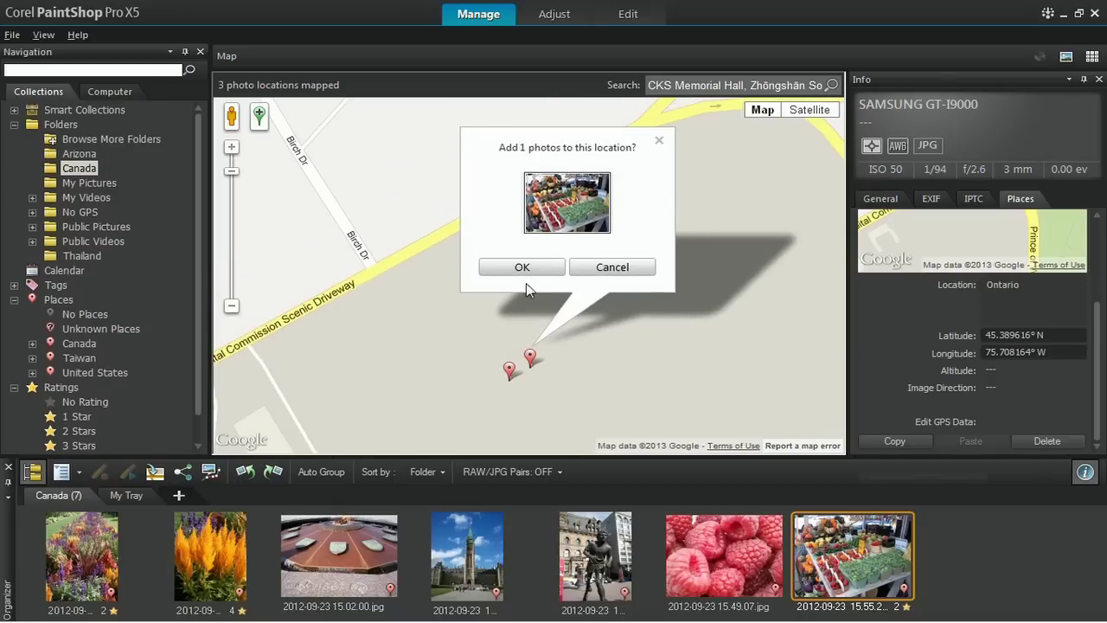
click(528, 268)
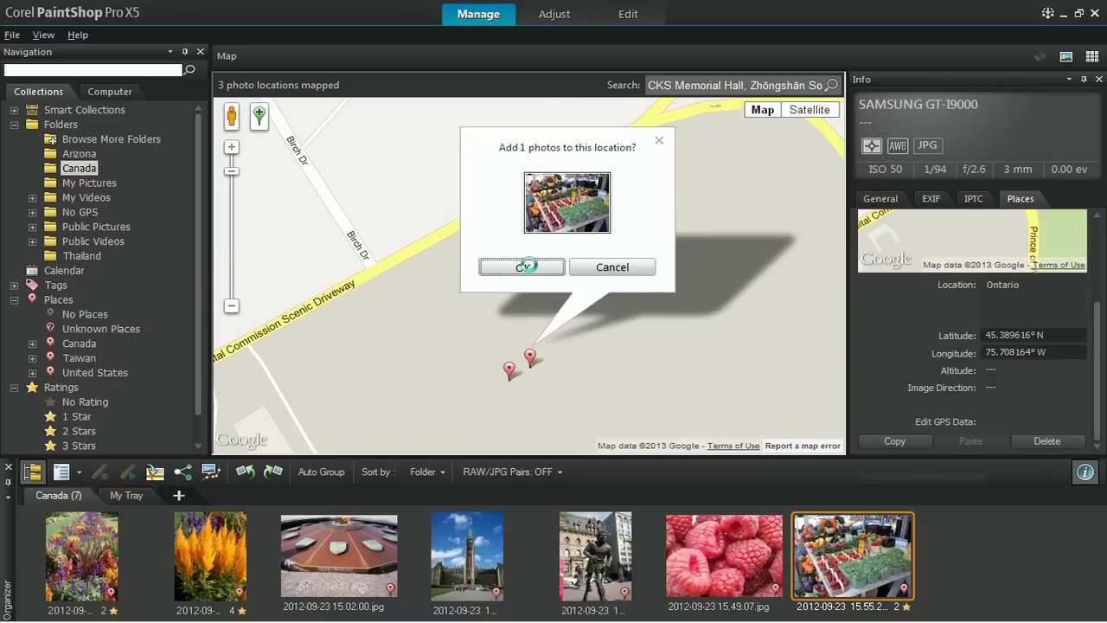